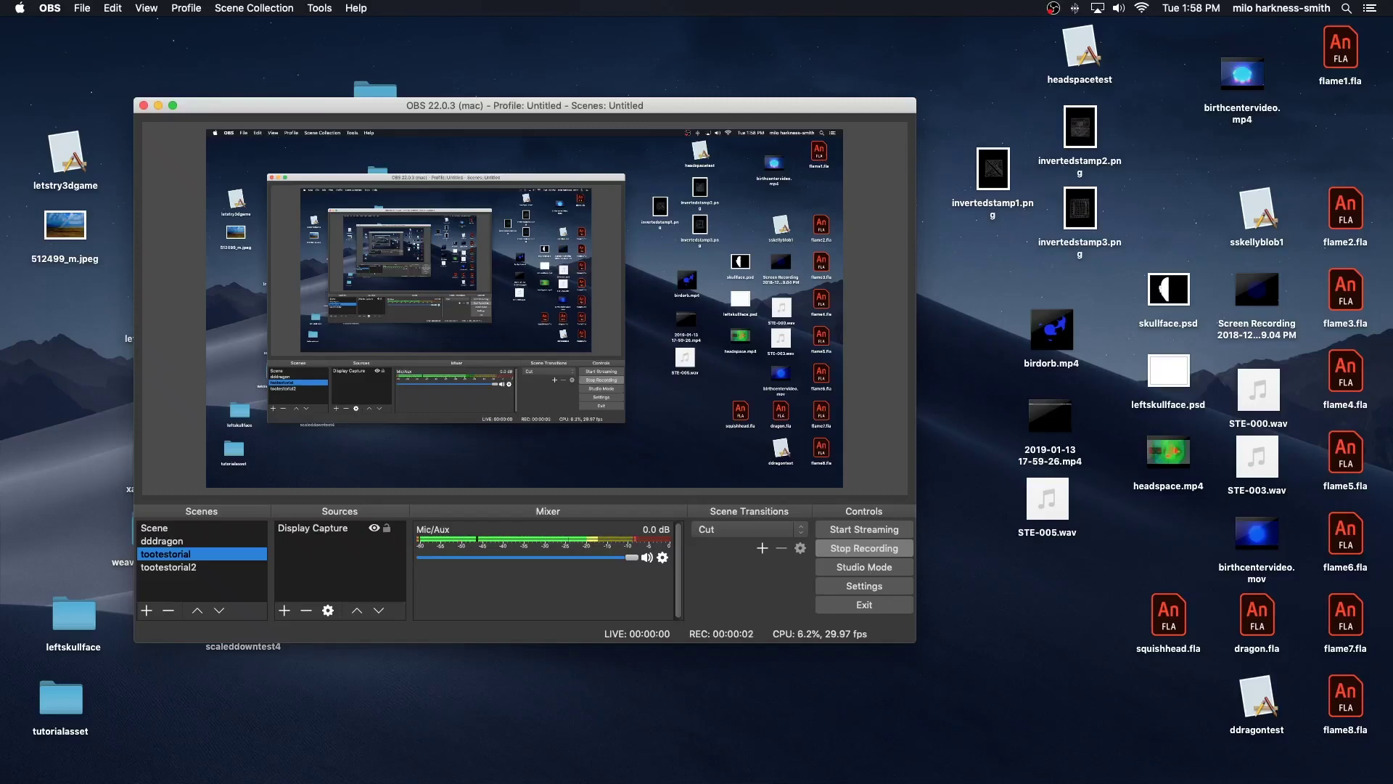
Launch Unity from the Dock so its Projects list appears.
mouse_move(649, 762)
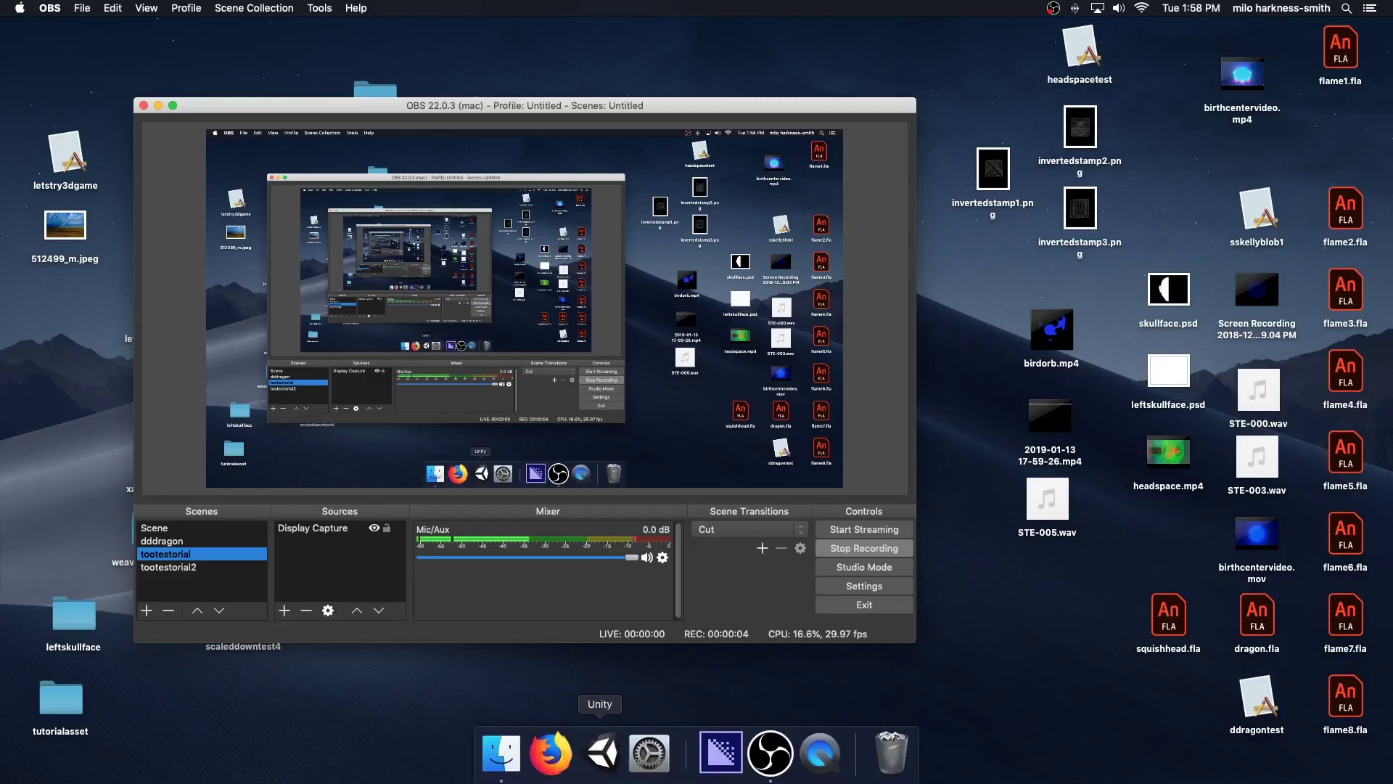
left_click(602, 753)
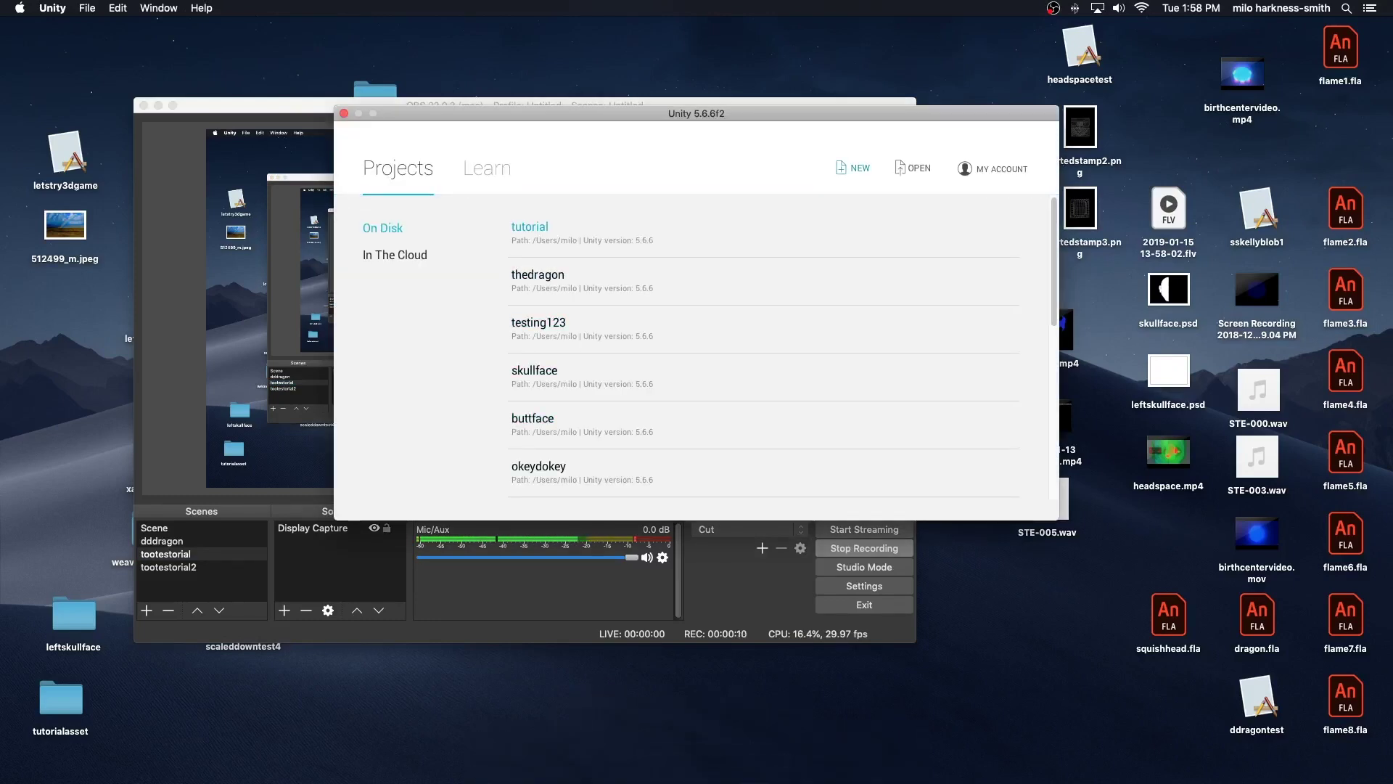
Create a new project named 'totorial' using the 2D template.
left_click(853, 167)
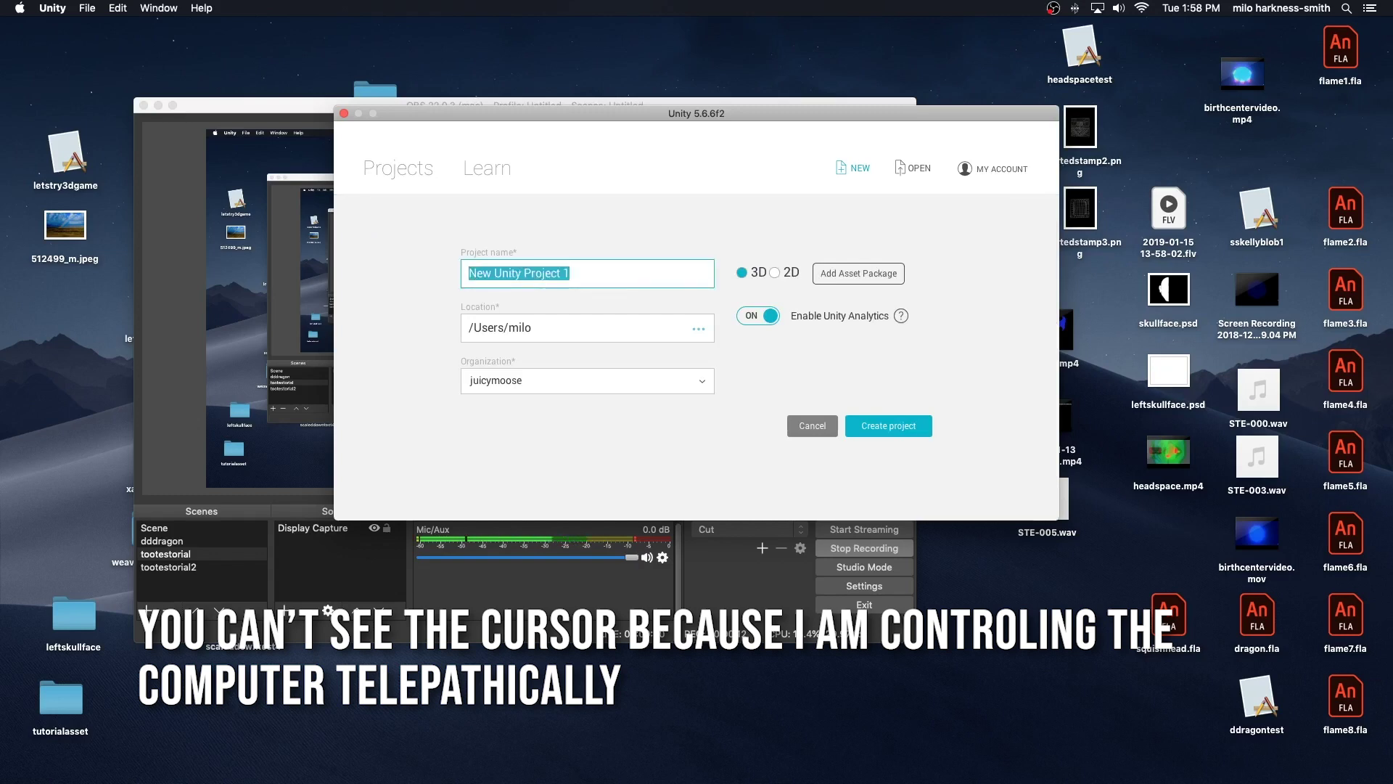
type("to")
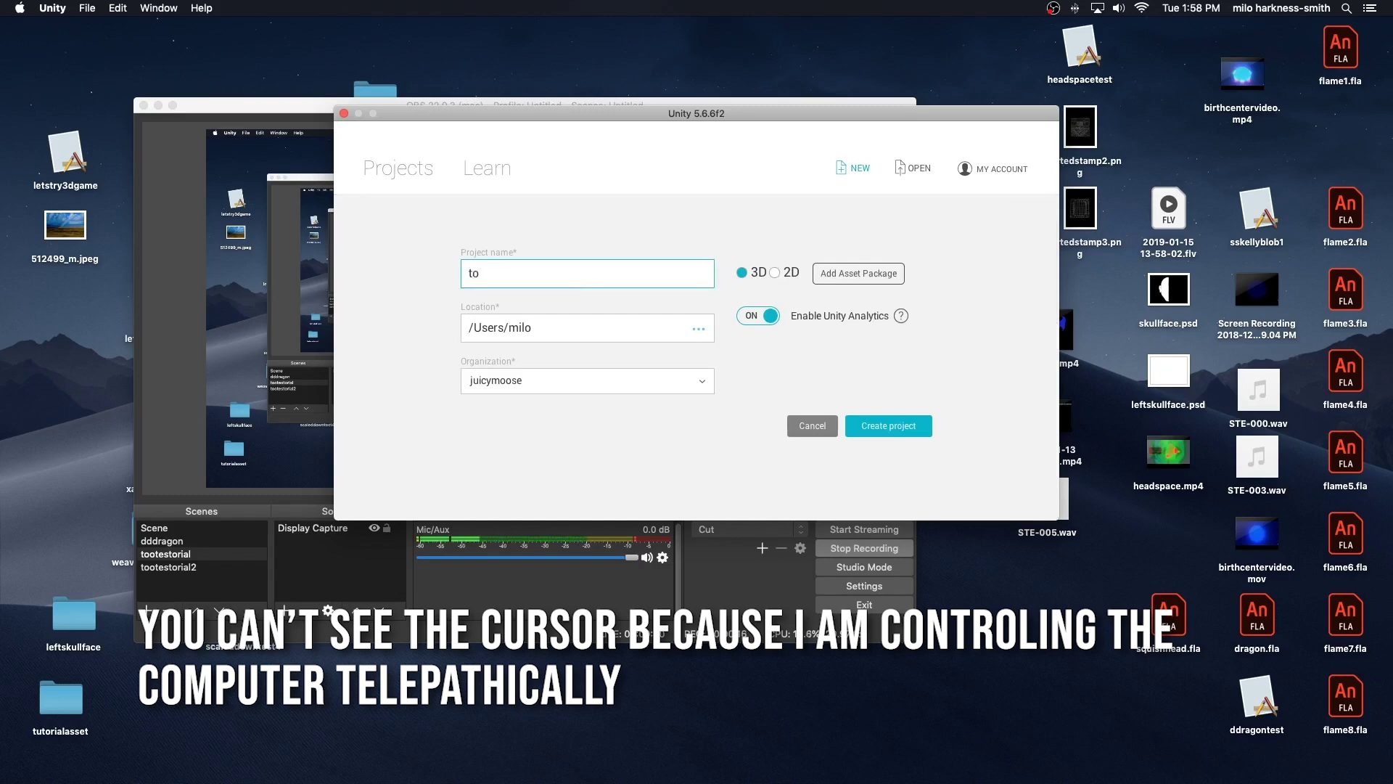
type("torial")
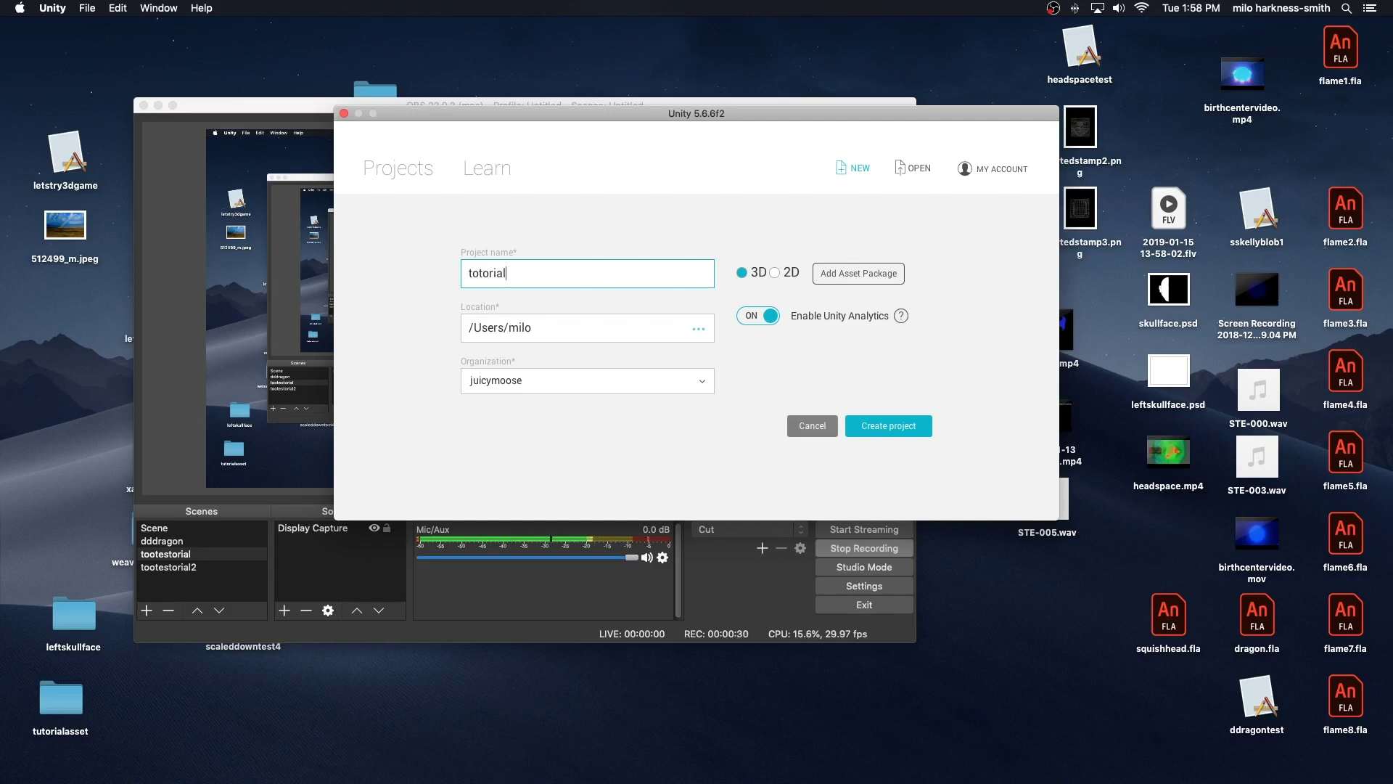
left_click(775, 273)
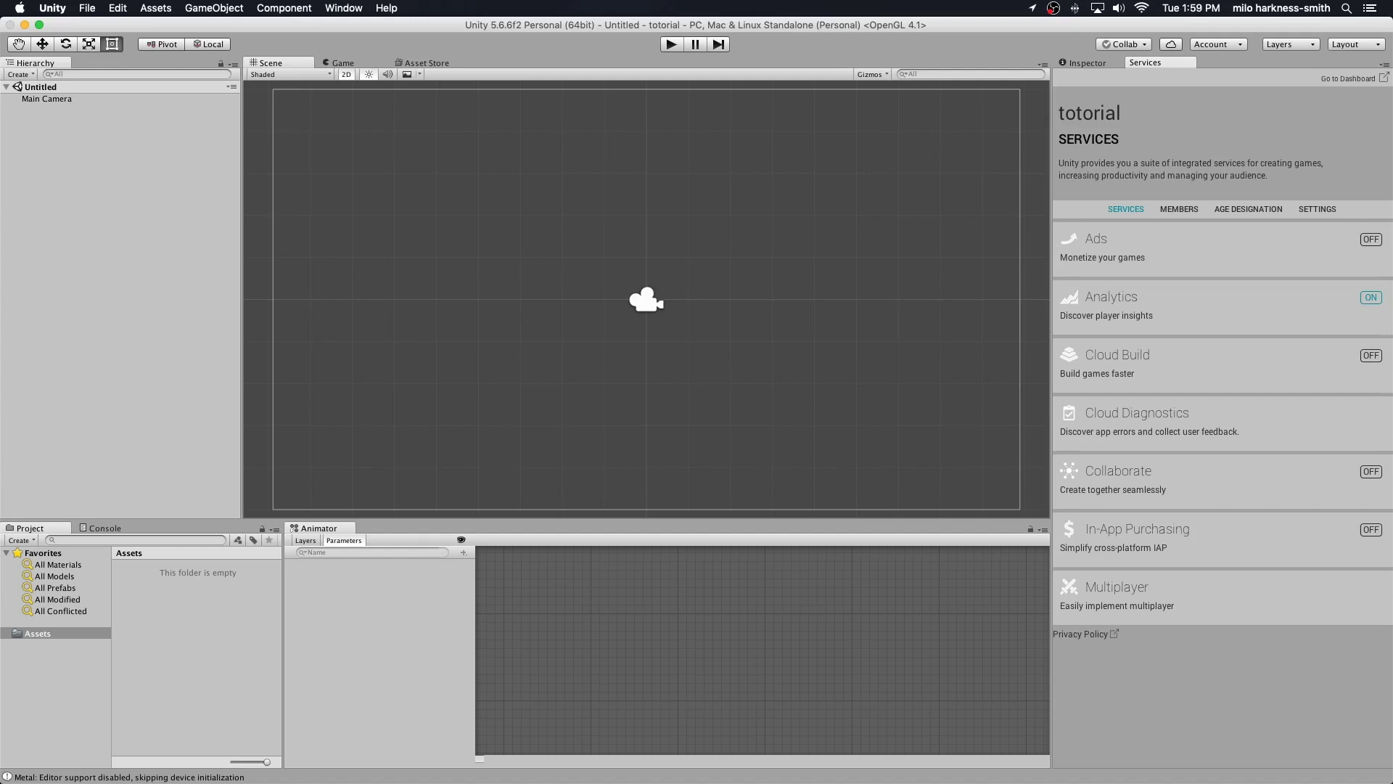
Show the Inspector in place of Services and peek at the Hierarchy's create menu.
left_click(1086, 63)
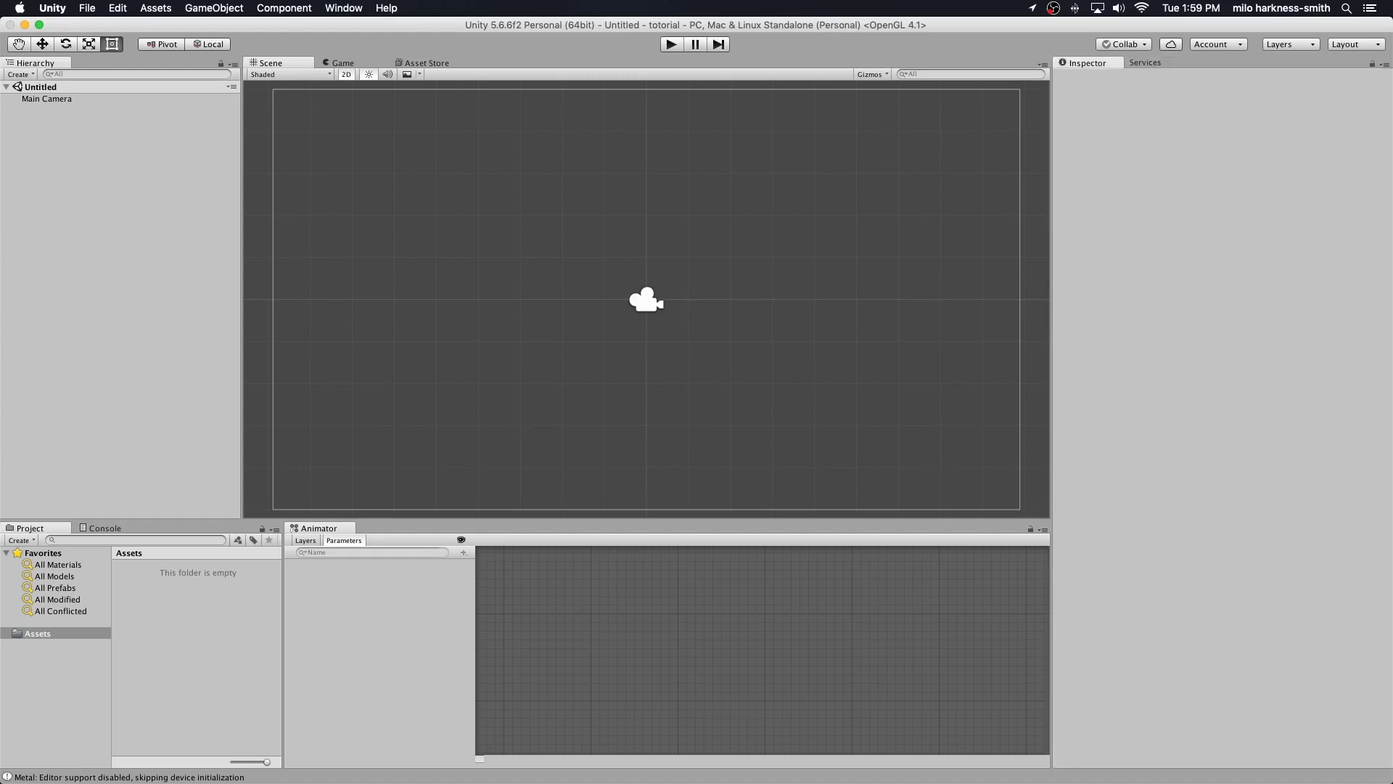
mouse_move(972, 25)
left_mouse_down()
mouse_move(948, 482)
mouse_move(970, 24)
left_mouse_up()
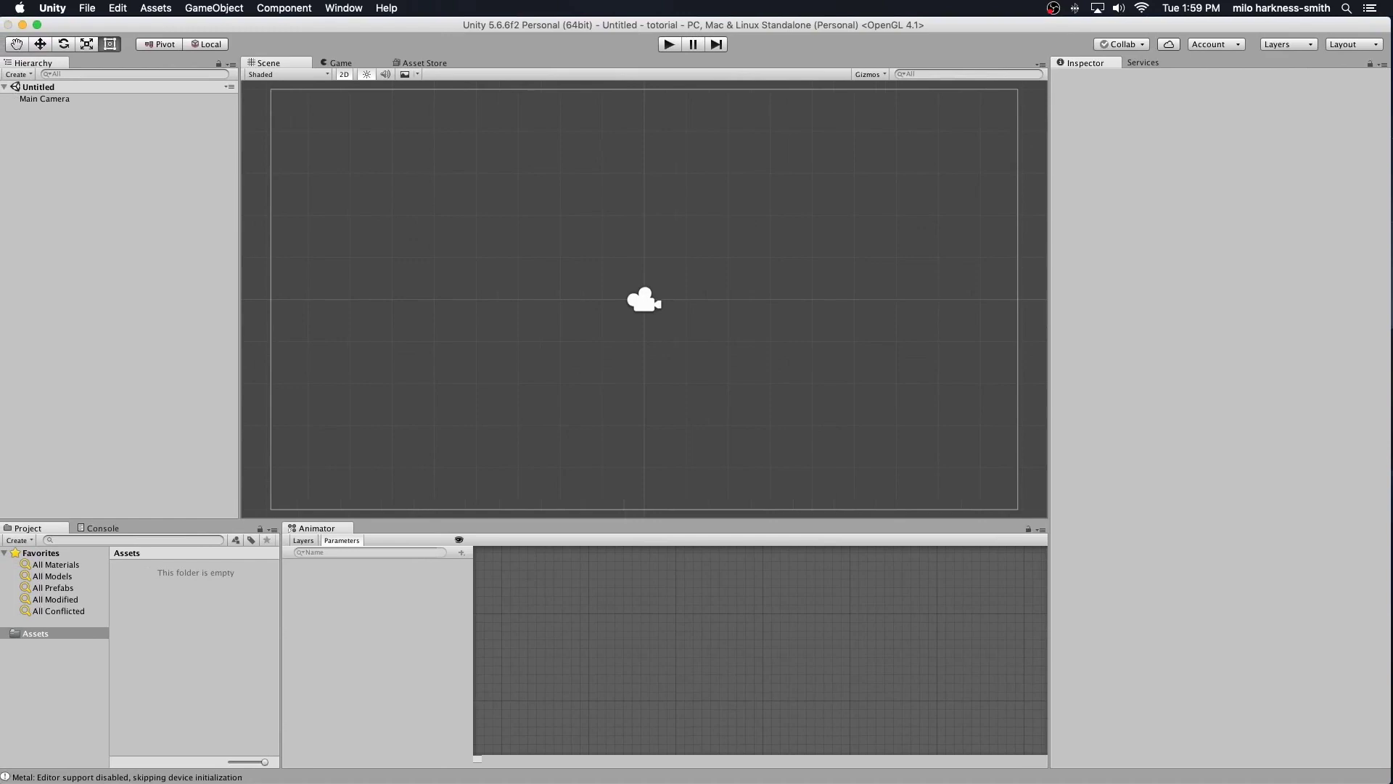
right_click(115, 148)
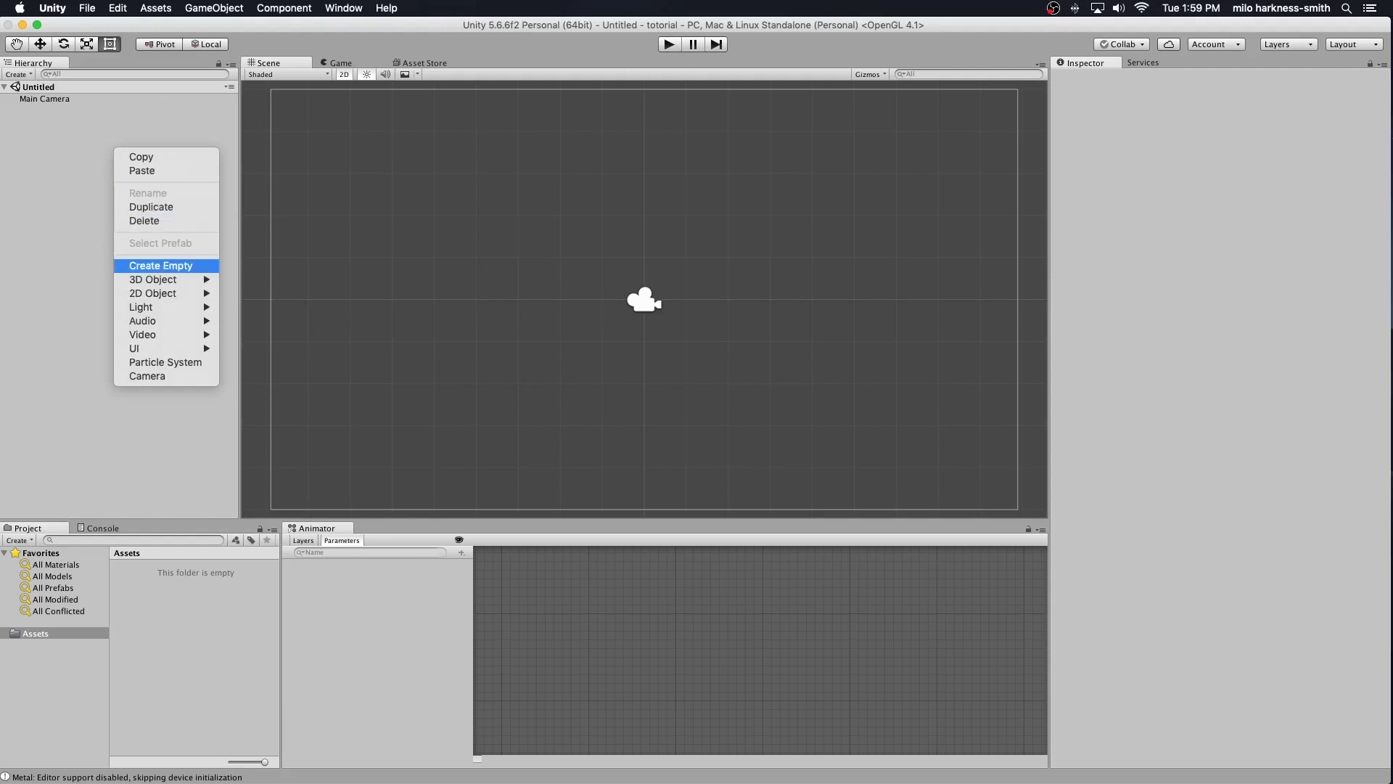
left_click(86, 196)
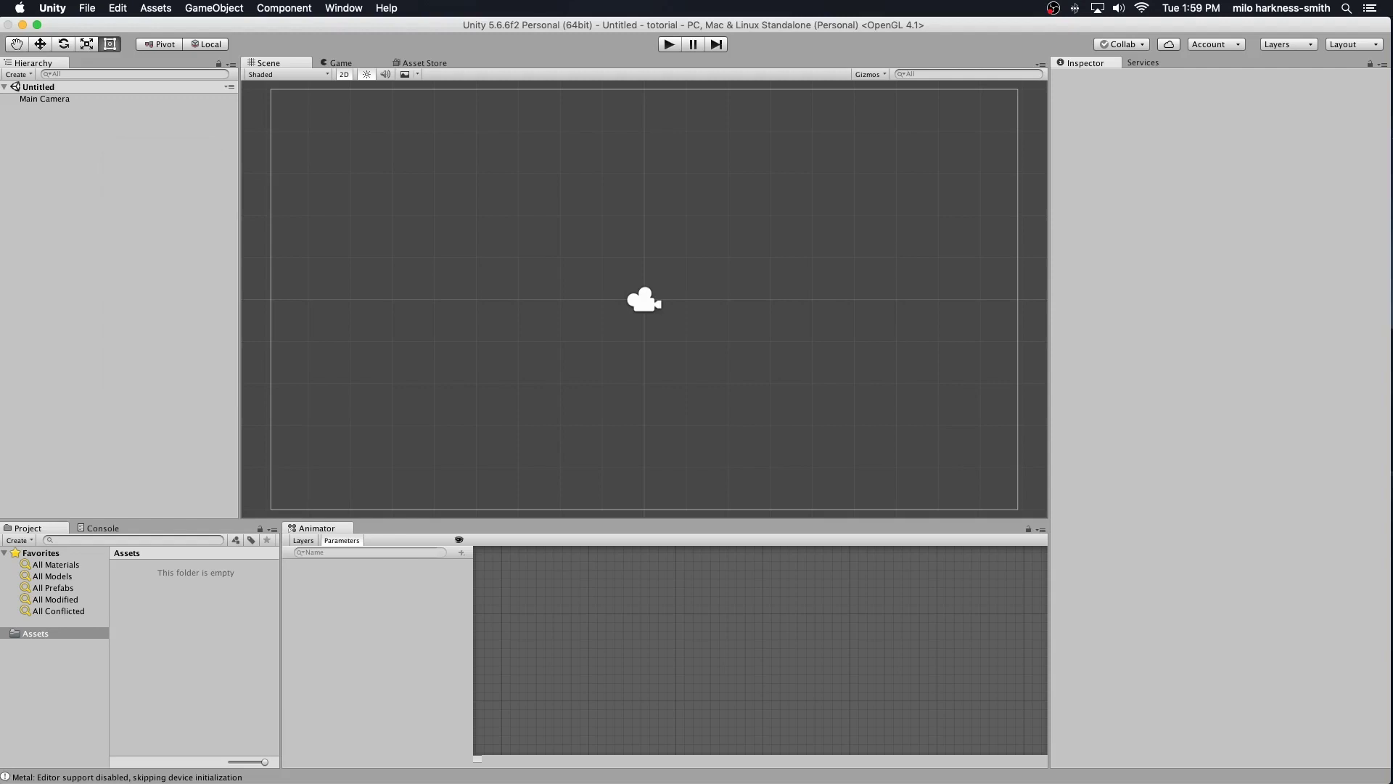
Browse the Hierarchy's create menu again, close it, and open the Assets menu.
right_click(74, 148)
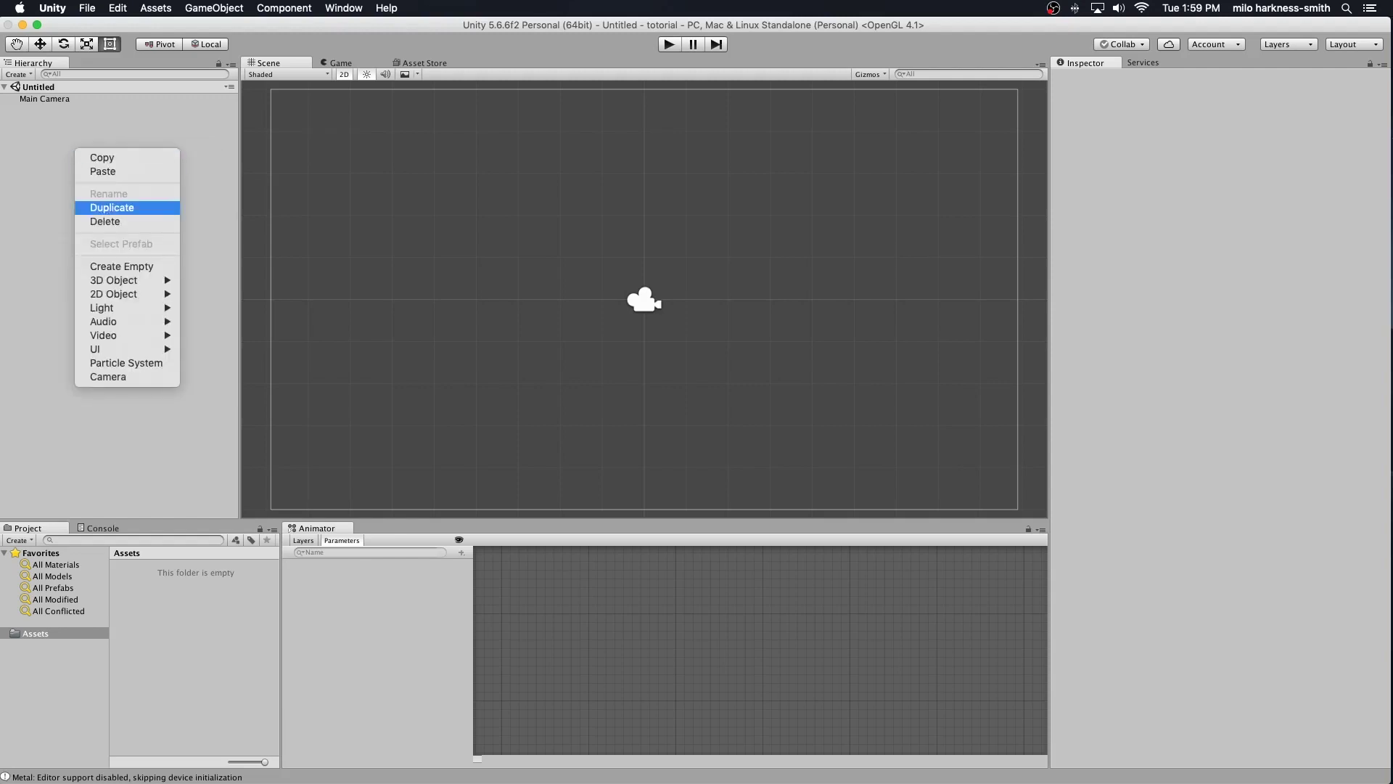
mouse_move(109, 335)
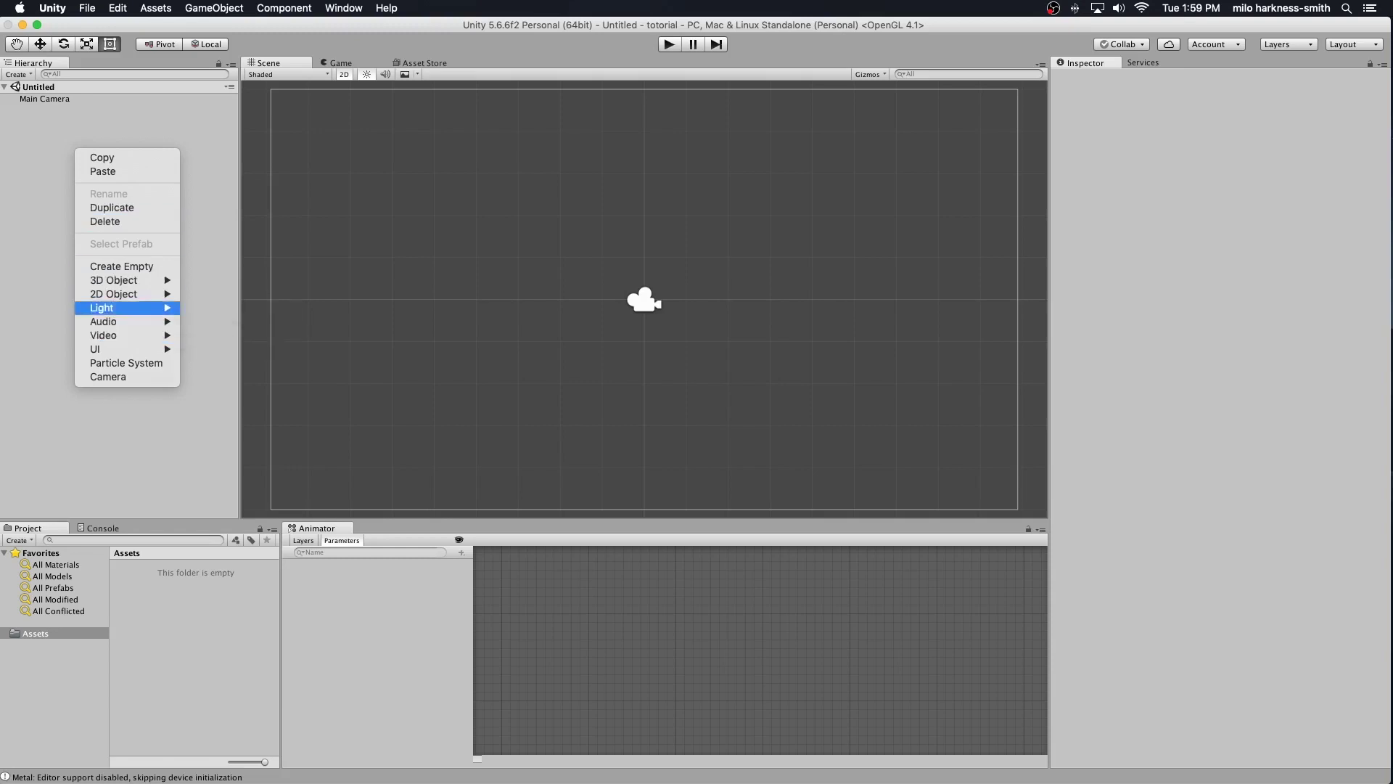
left_click(200, 203)
left_click(155, 8)
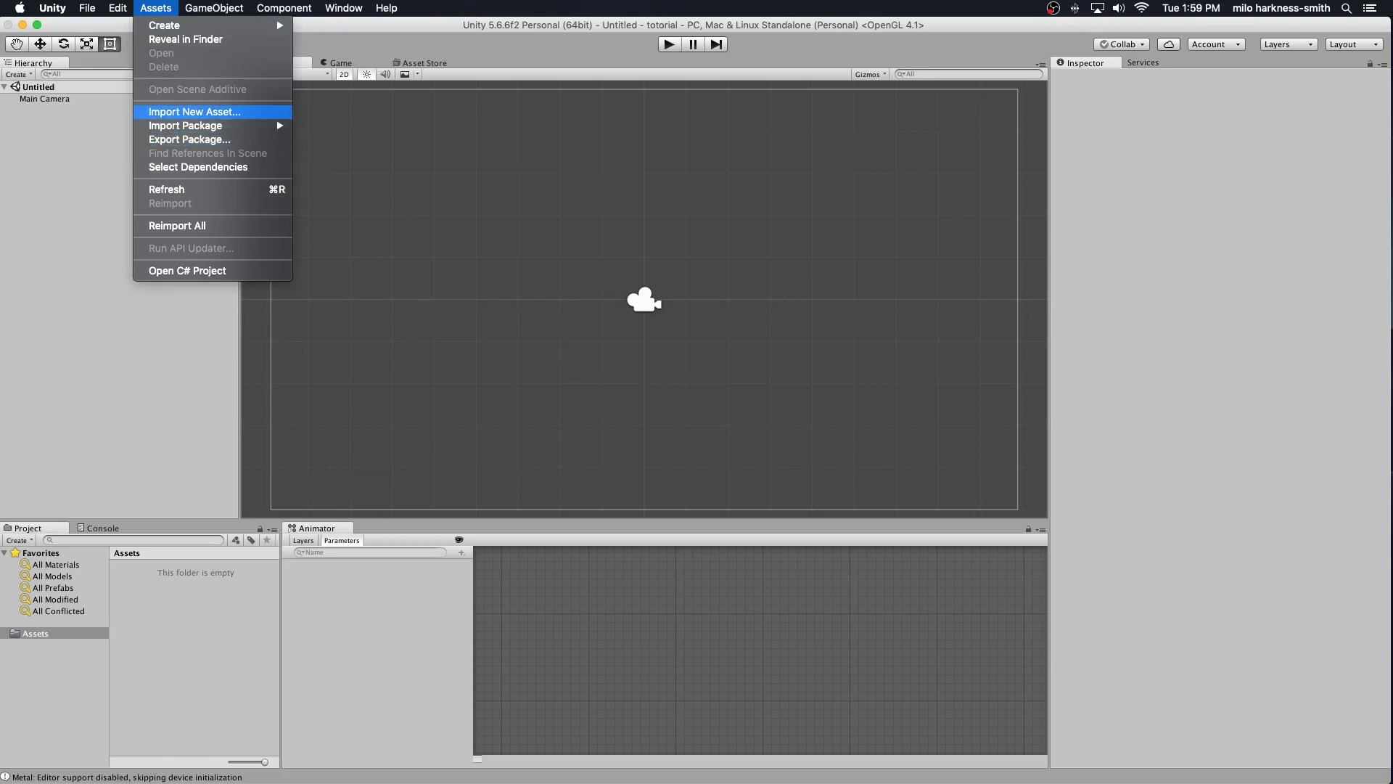
Import all files of the videolab-1.0.unitypackage custom package.
mouse_move(189, 125)
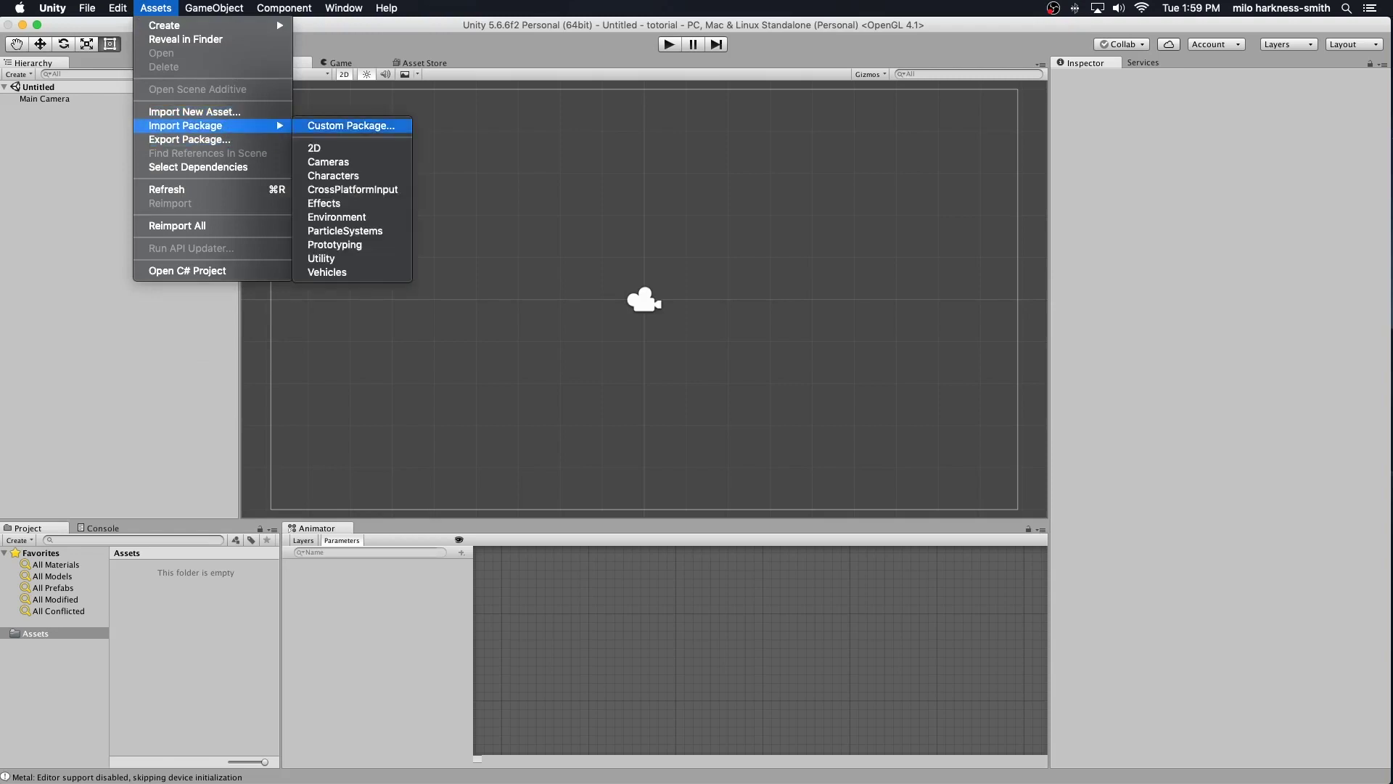
left_click(350, 126)
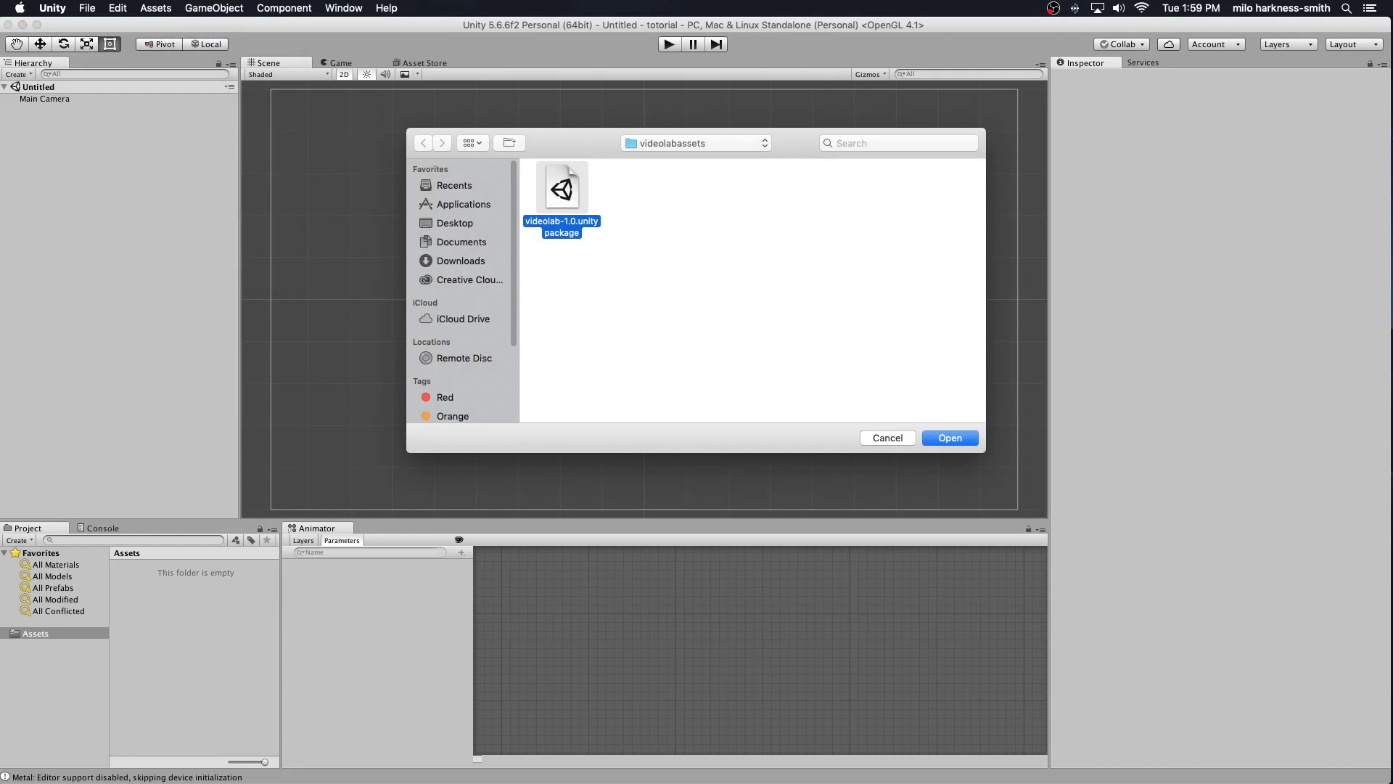
key("Return")
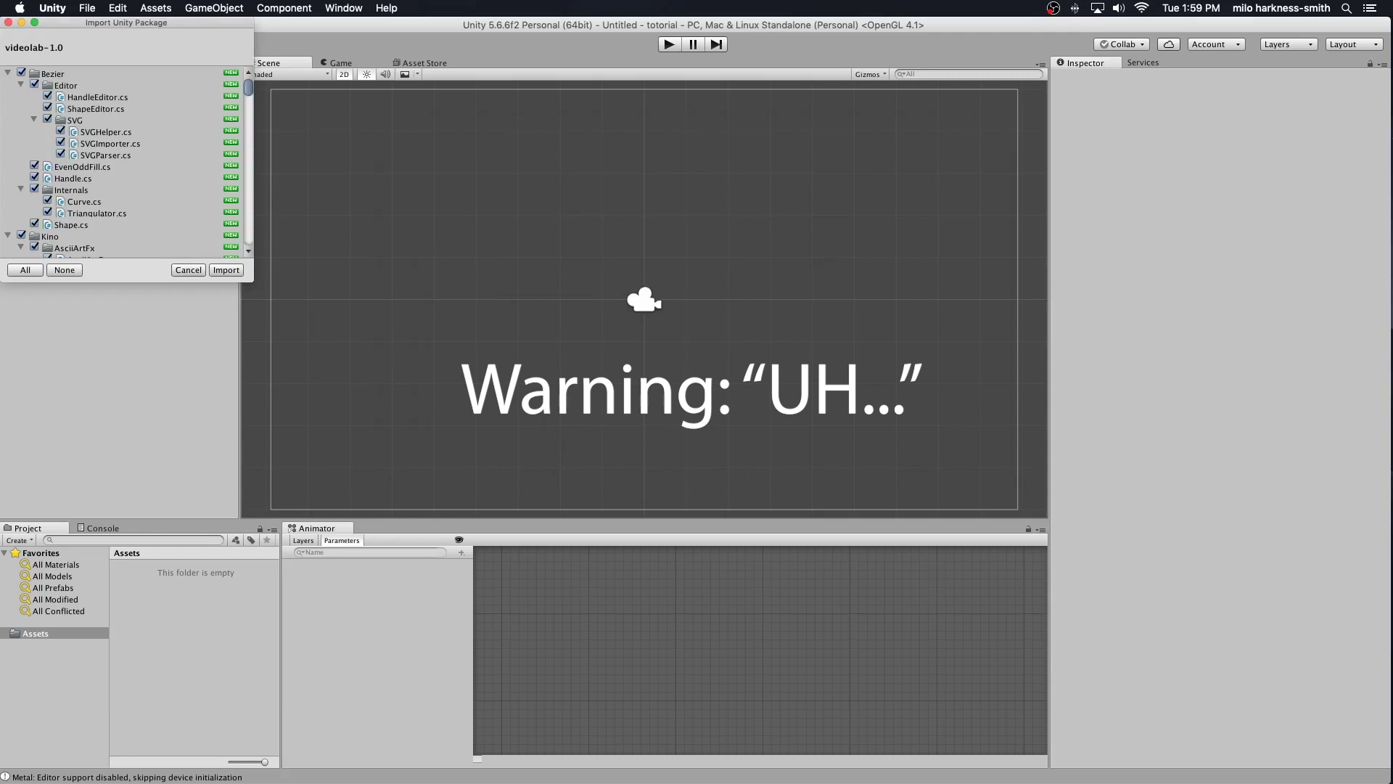
key("Return")
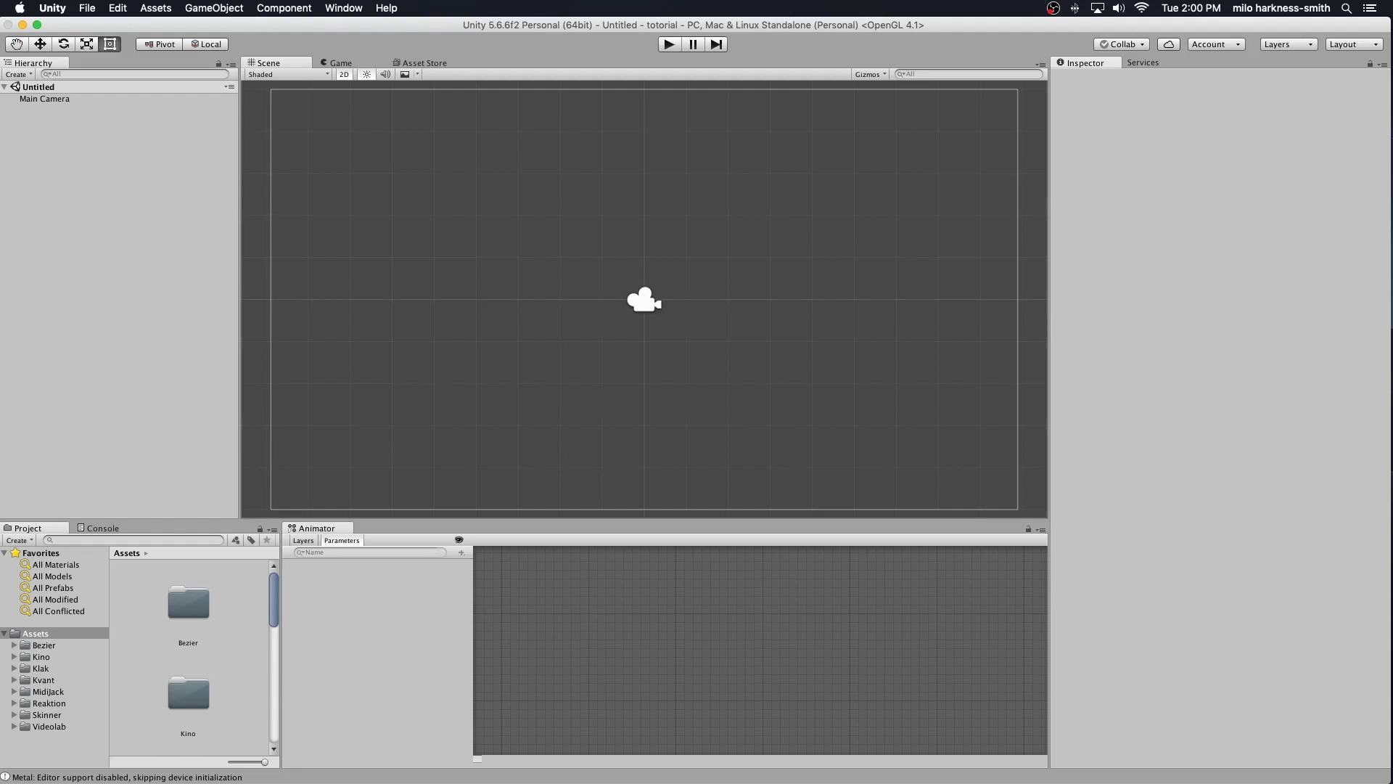
Drag the desktop tutorialasset folder into Assets, open it, and select tutorialasset0.
left_click_drag(363, 24, 521, 25)
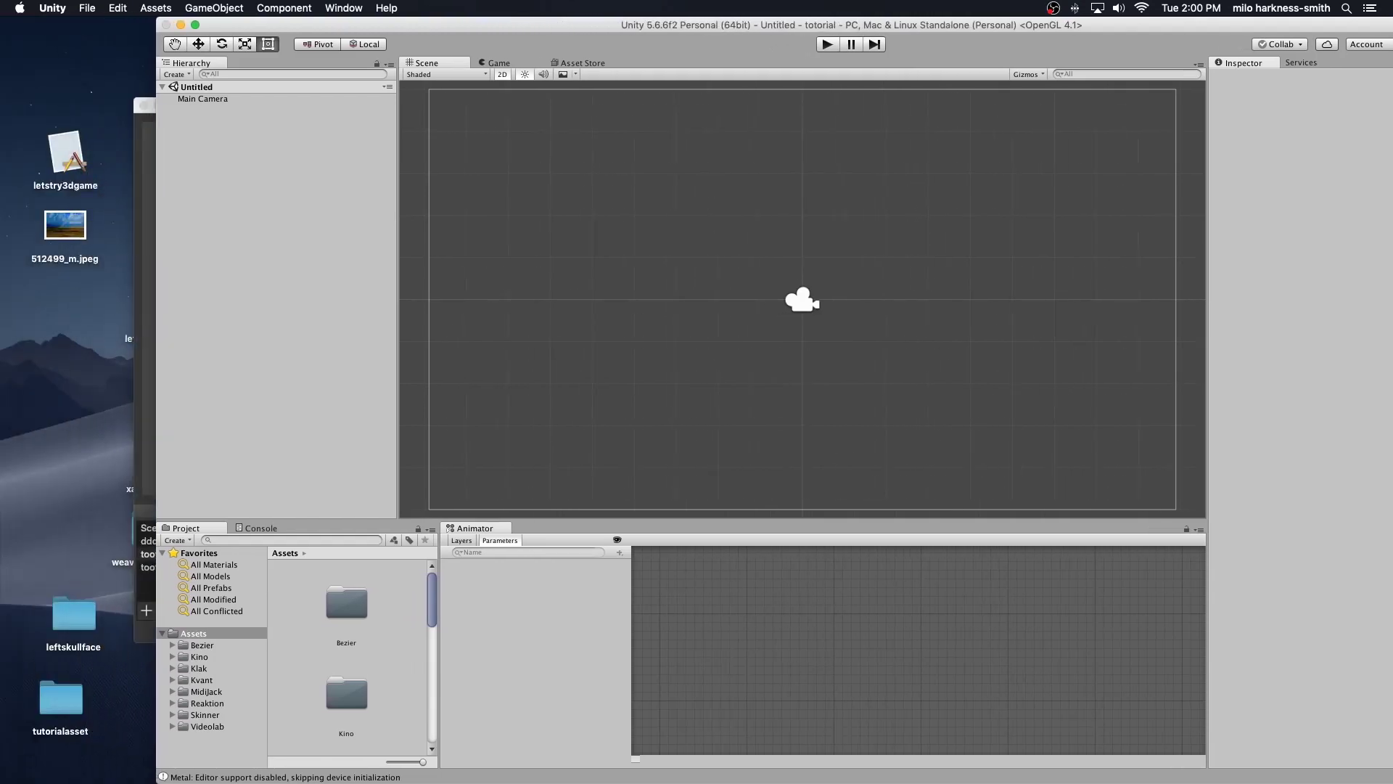
left_click_drag(60, 701, 181, 637)
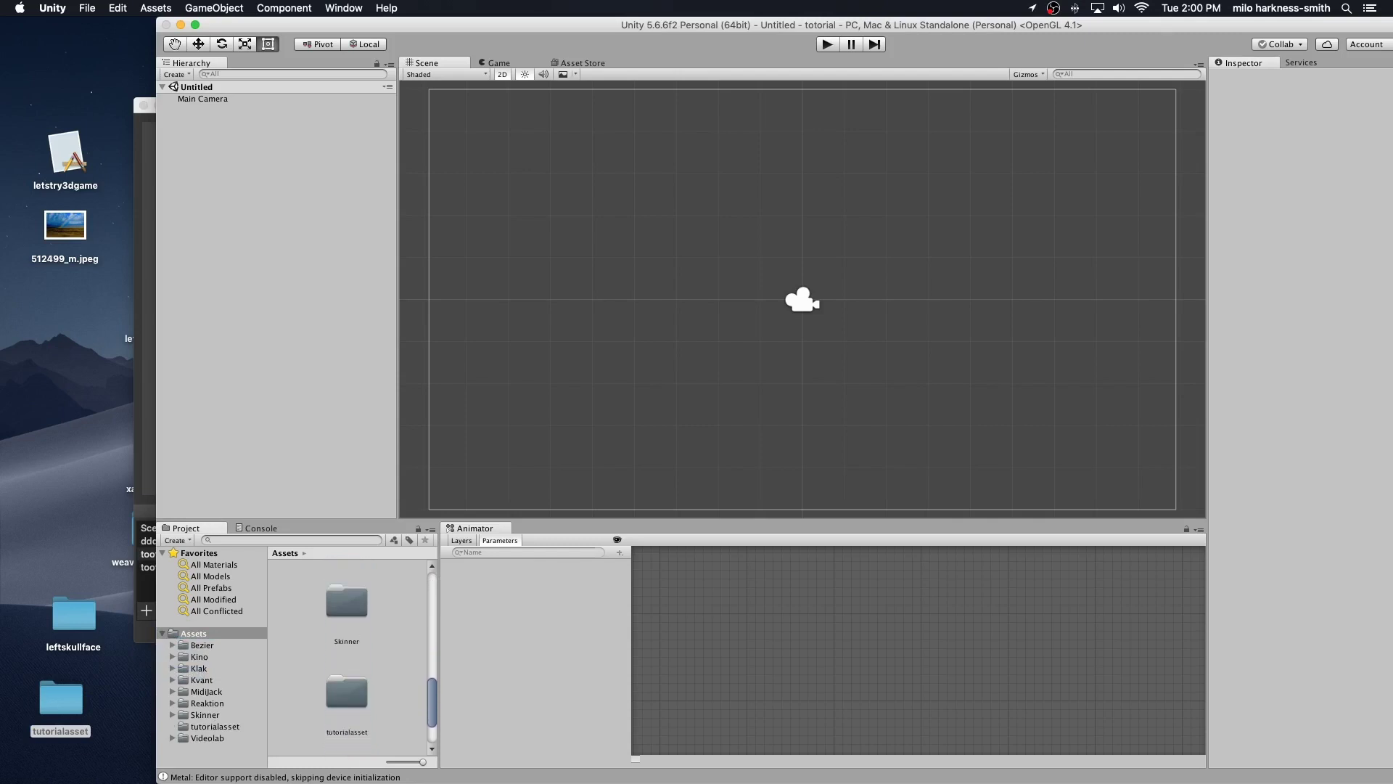
left_click_drag(464, 24, 308, 25)
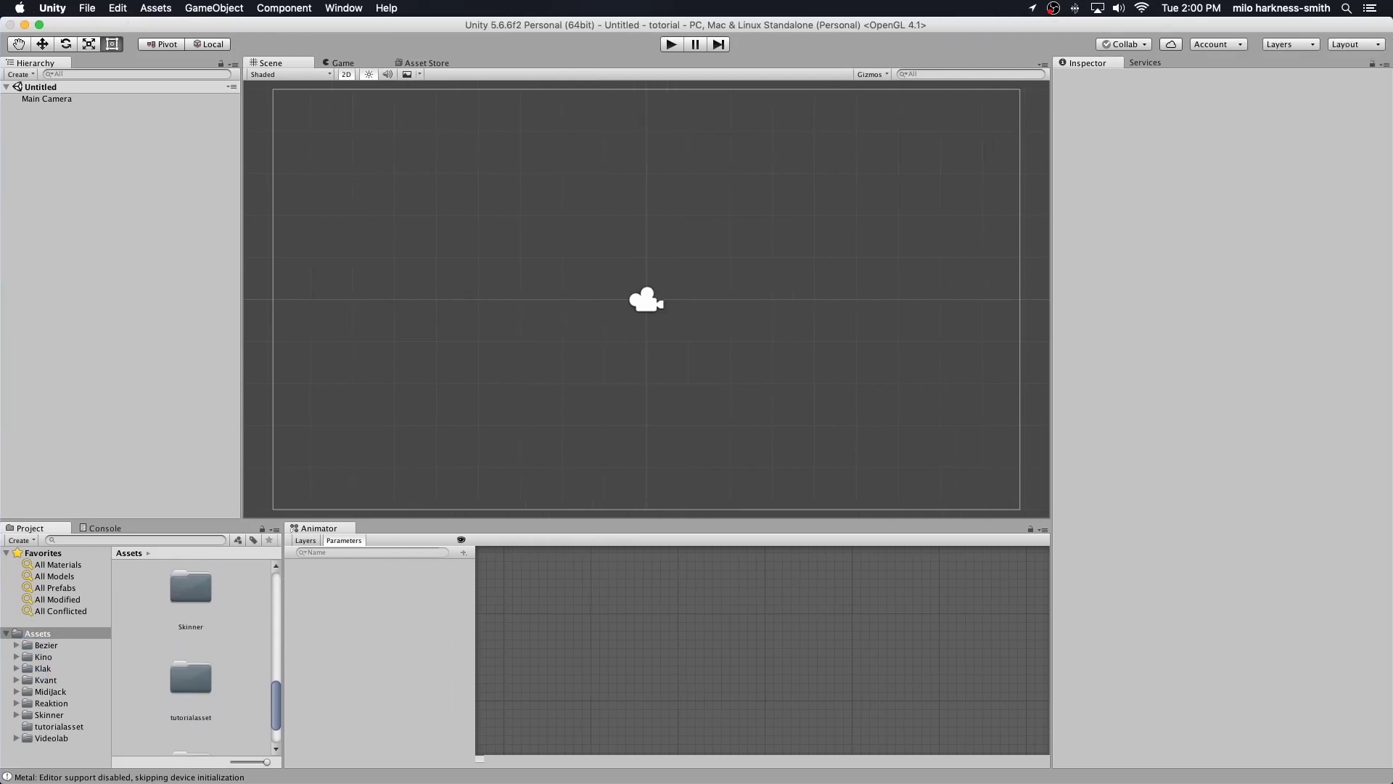
left_click(191, 678)
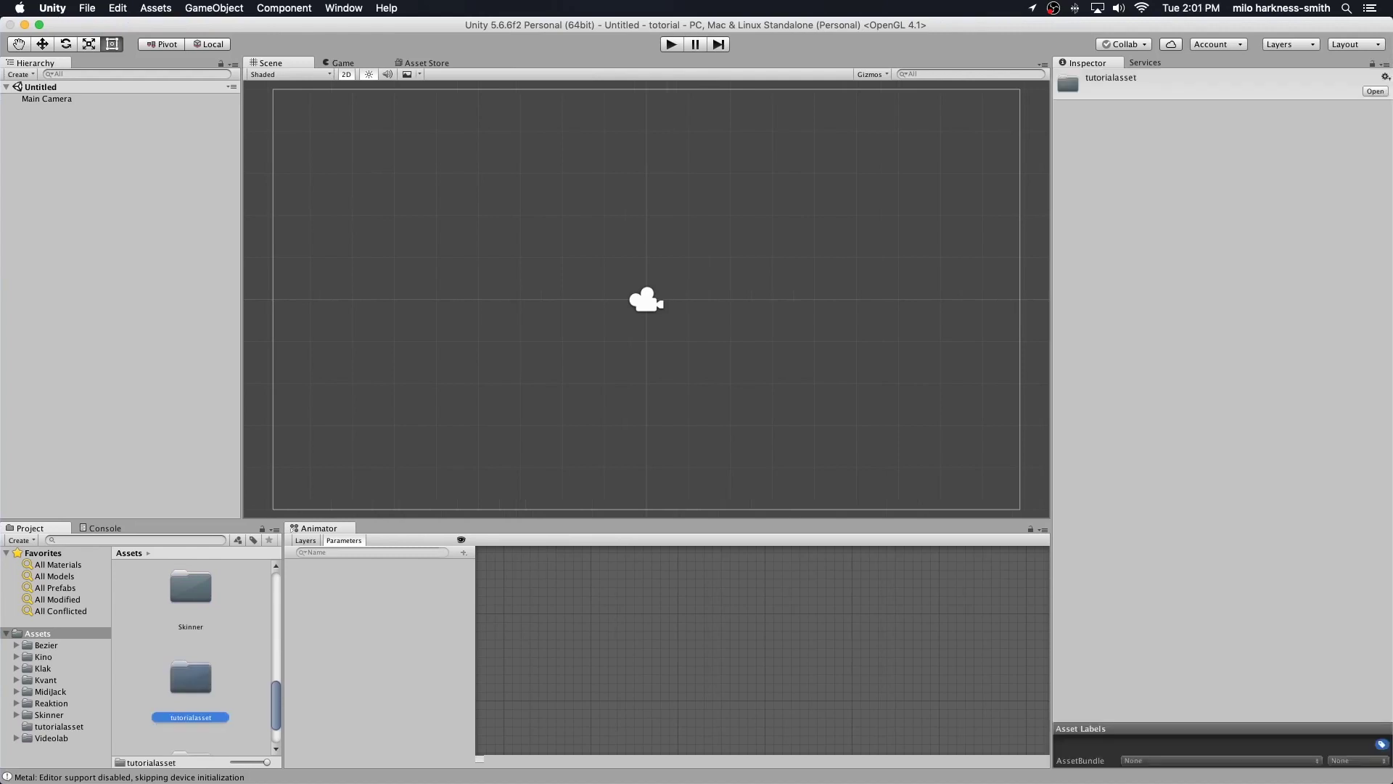
double_click(190, 679)
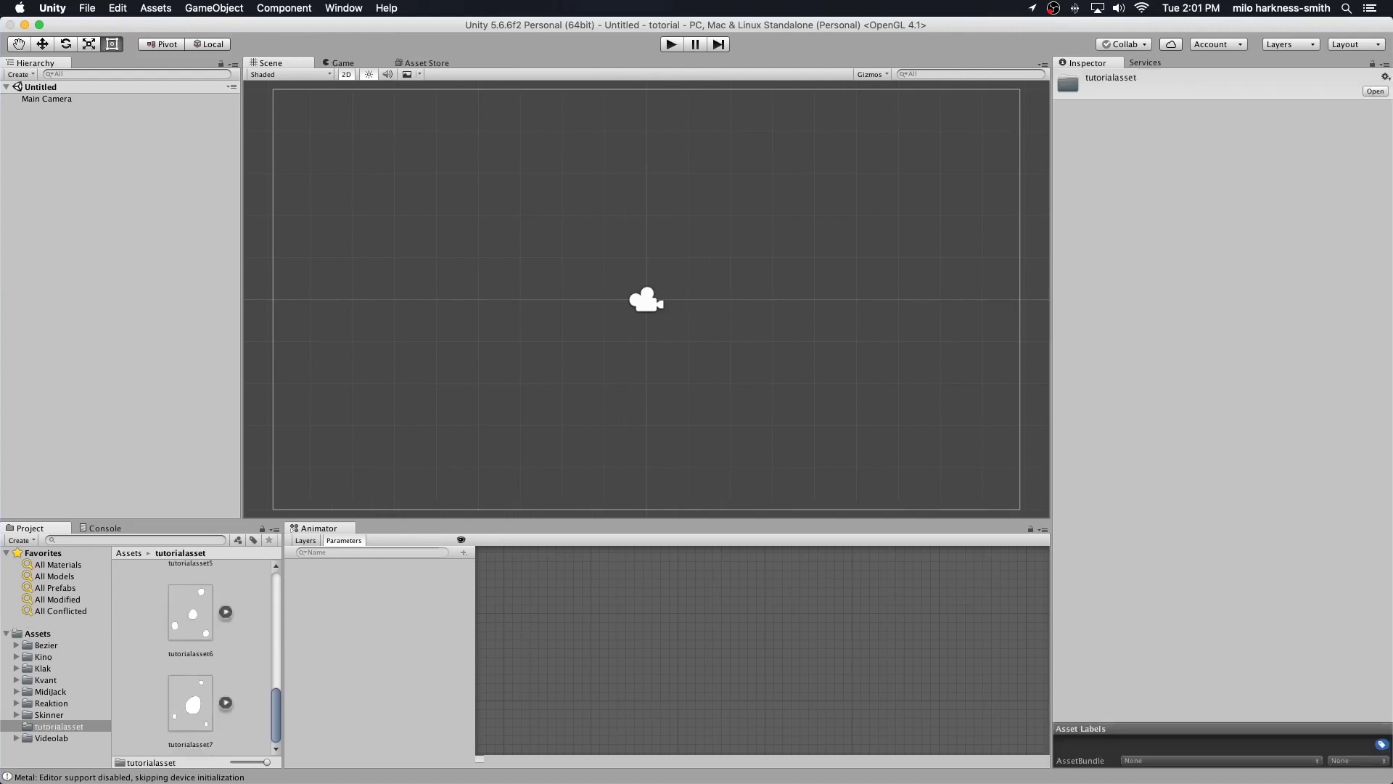
scroll(191, 657, "up", 10)
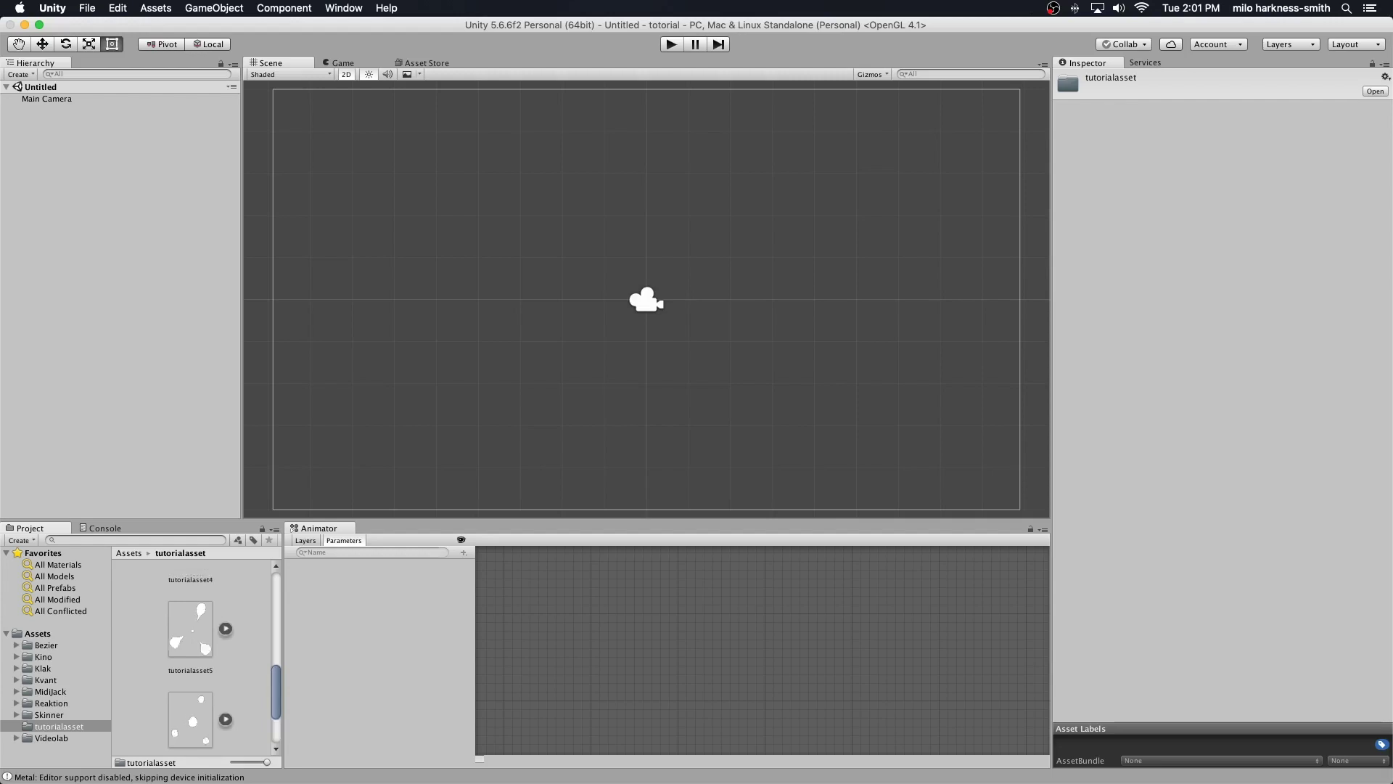
left_click(191, 603)
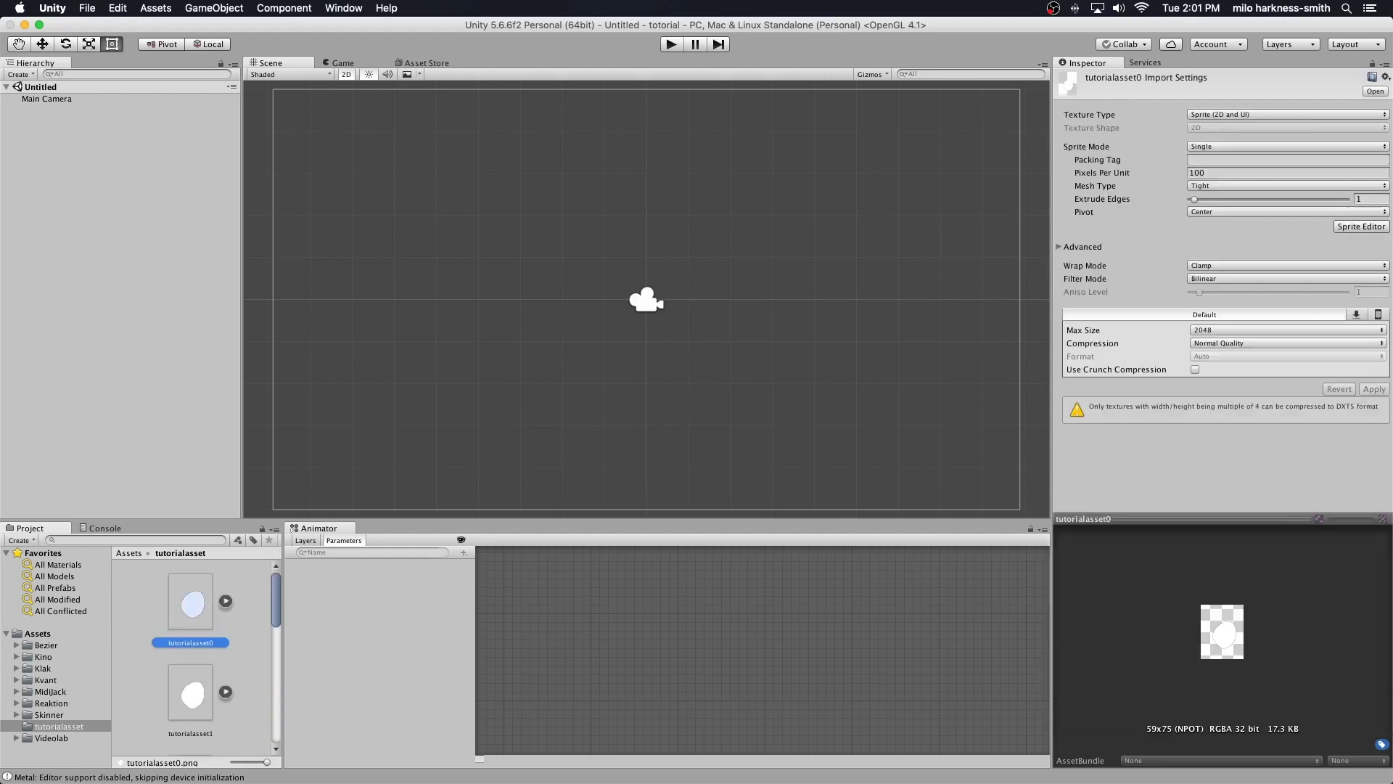
Select sprites tutorialasset0–7, keep Texture Type as Sprite, and drag them into the Scene.
scroll(192, 654, "down", 10)
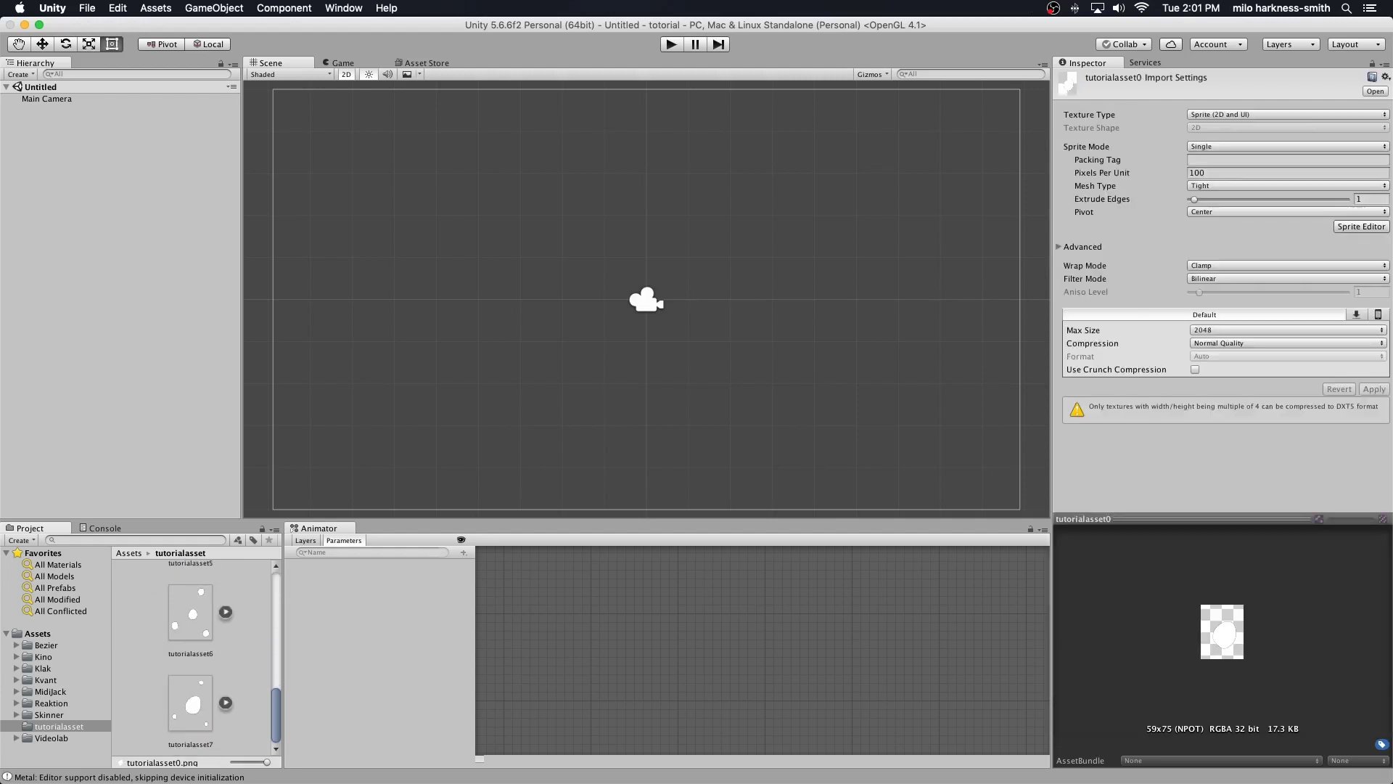
left_click(191, 702, "shift")
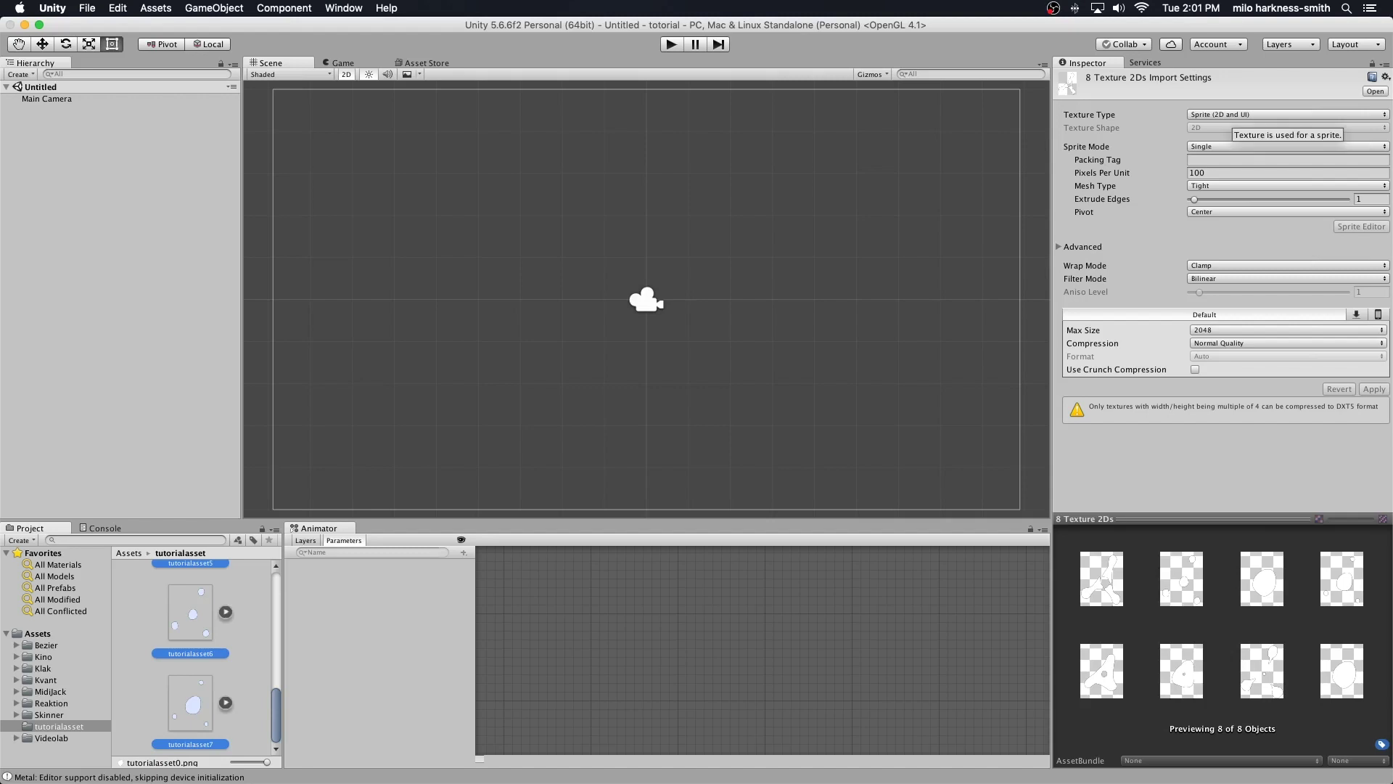
left_click(1234, 114)
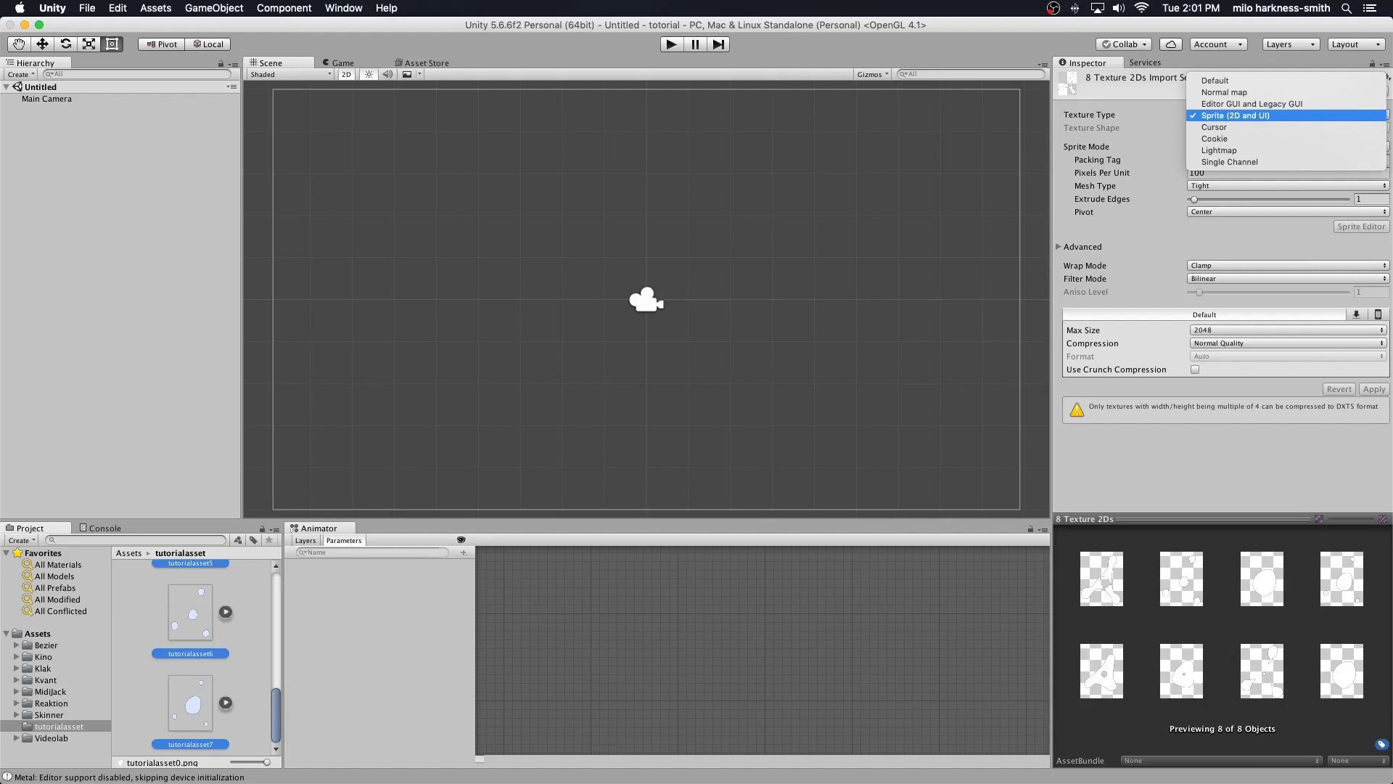
left_click(1235, 116)
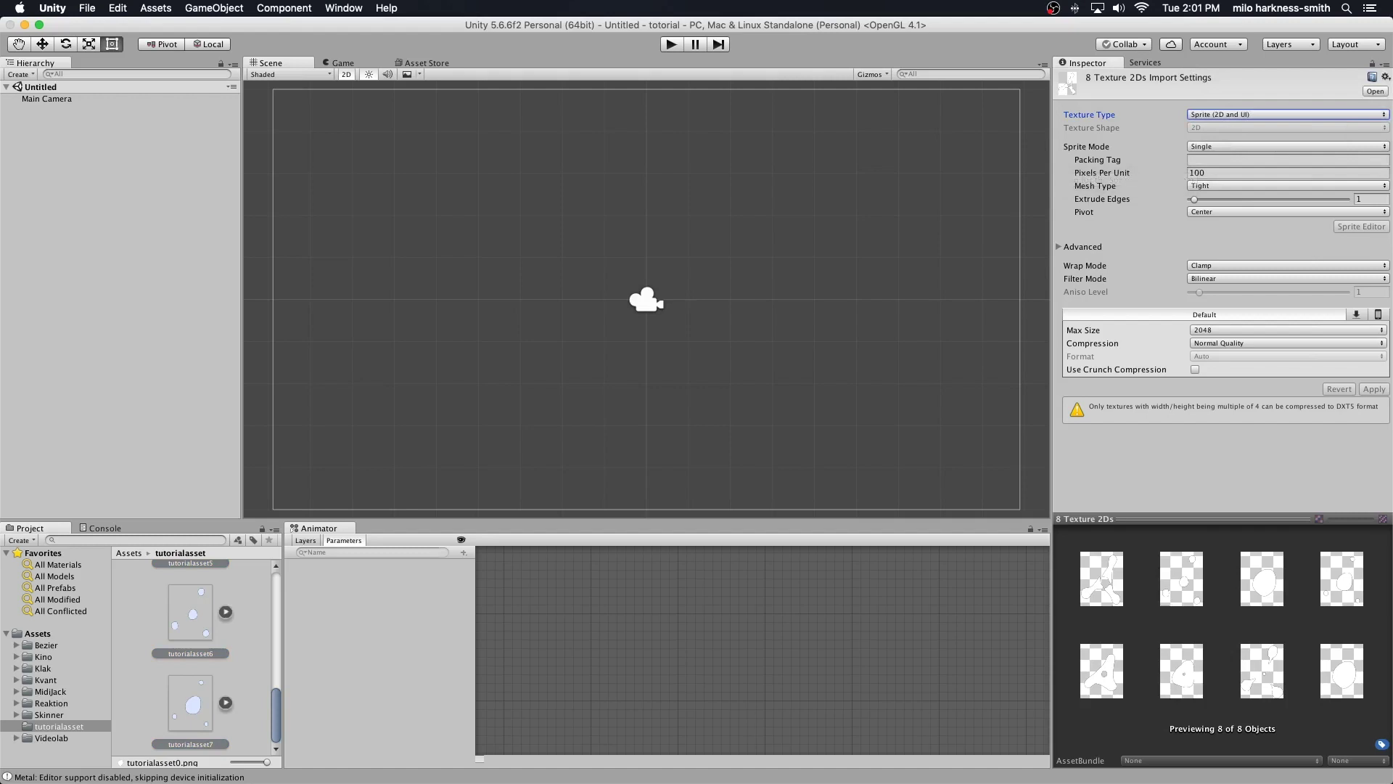
left_click_drag(275, 715, 276, 598)
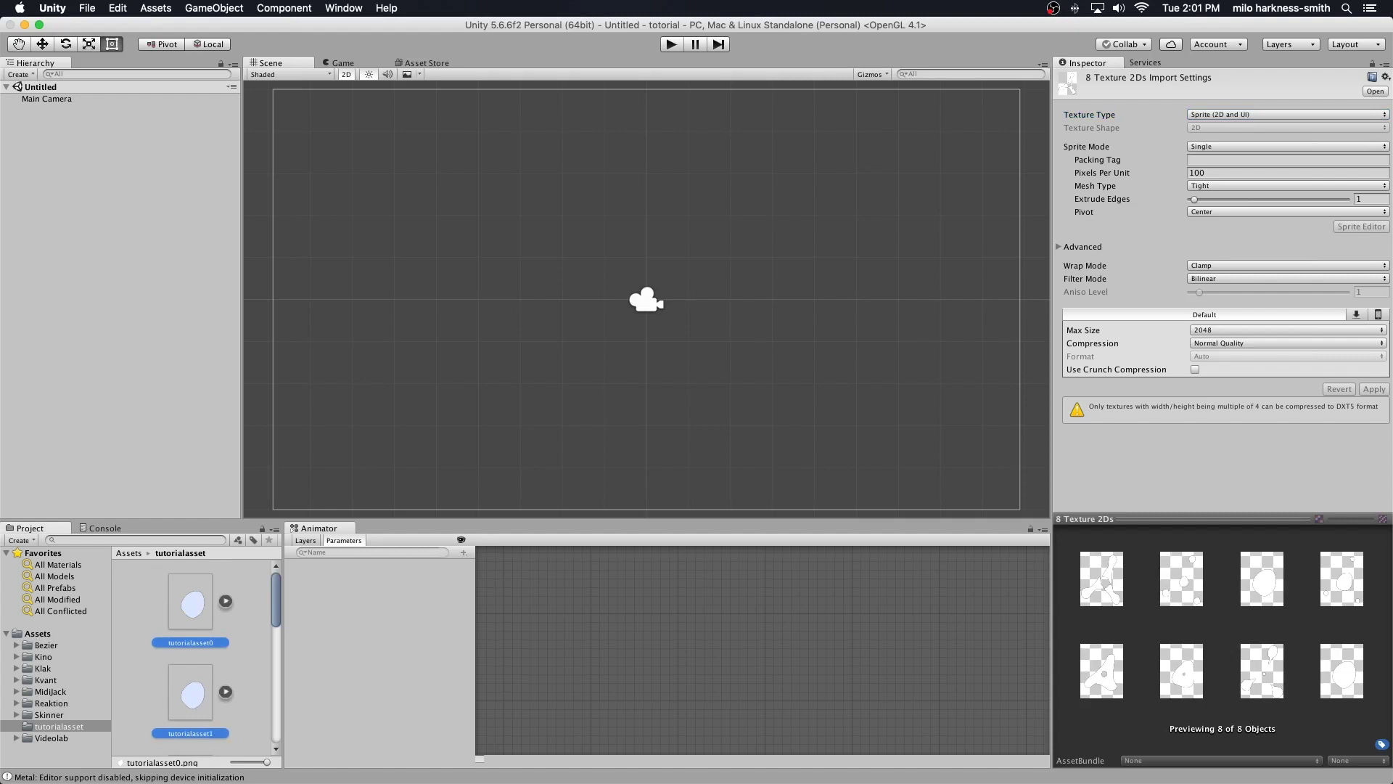
left_click_drag(190, 602, 657, 265)
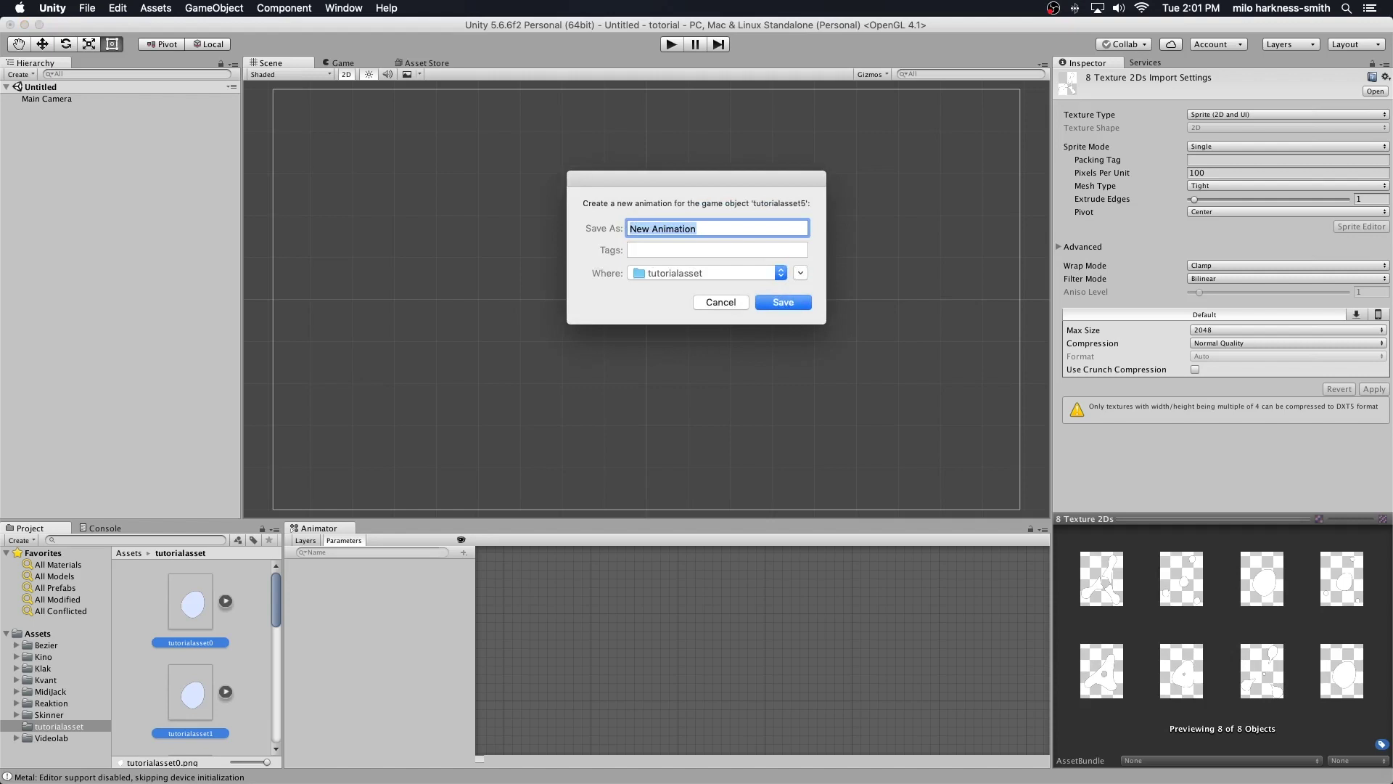
Save the new animation as 'tutanmim'.
type("tutanmim")
key("Return")
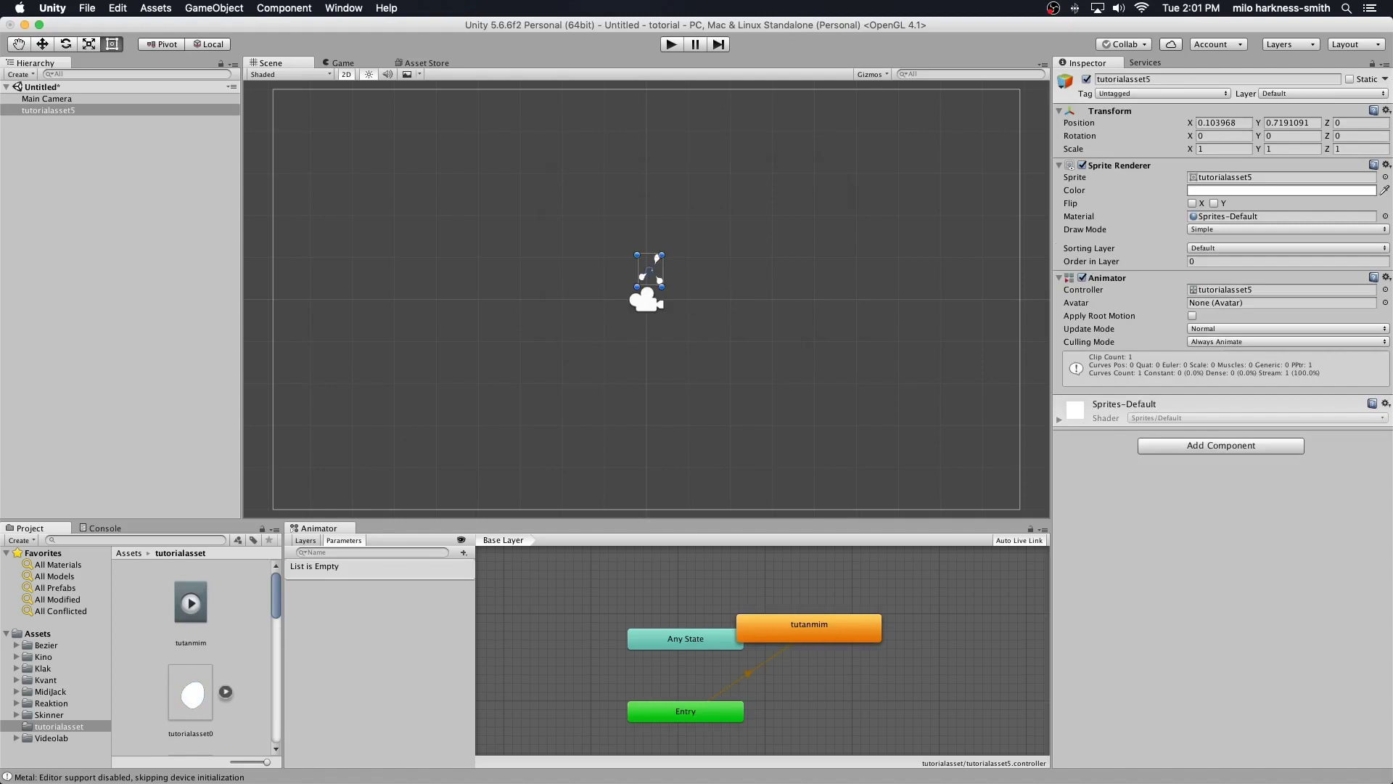
scroll(191, 653, "down", 5)
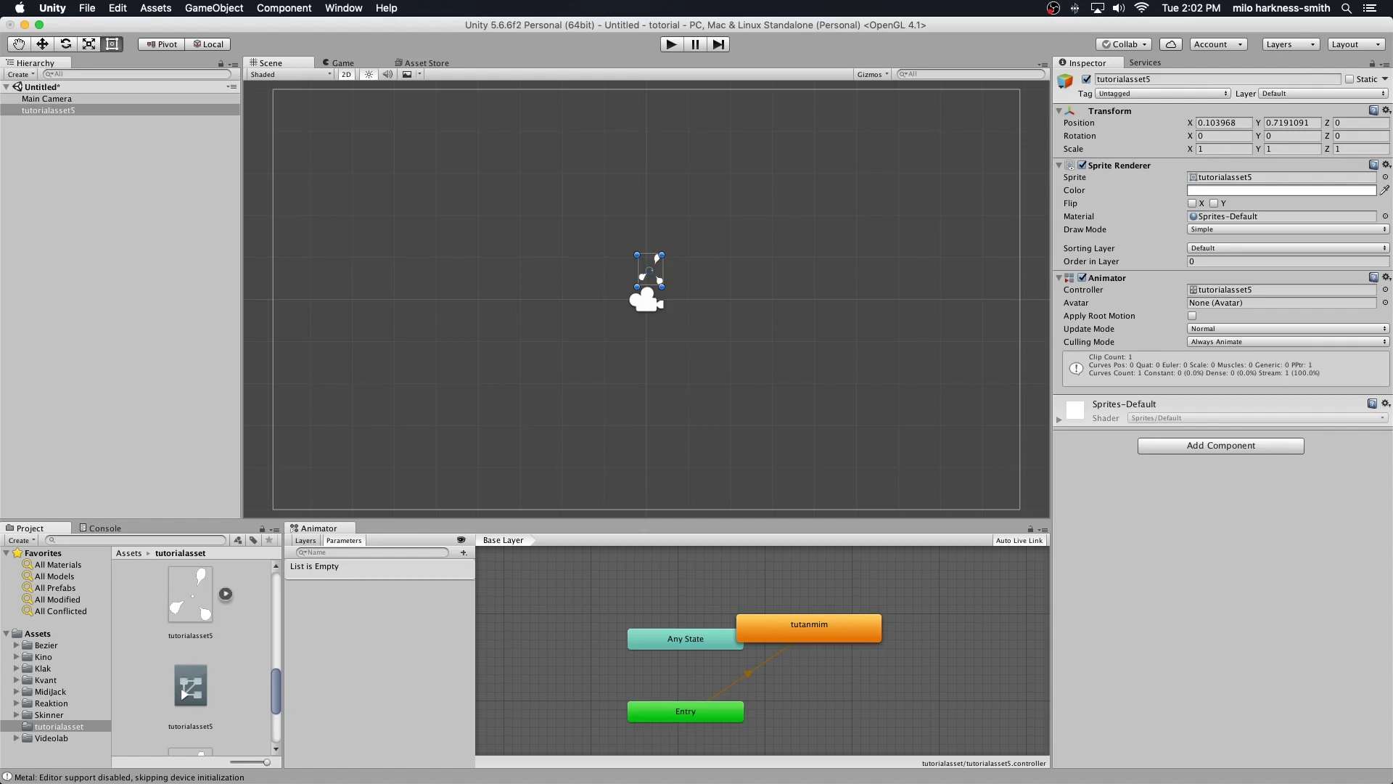
Set tutorialasset5's Scale X and Y to 4 and view it in the Game view.
left_click(1199, 149)
left_click(1199, 149)
type("4")
key("Tab")
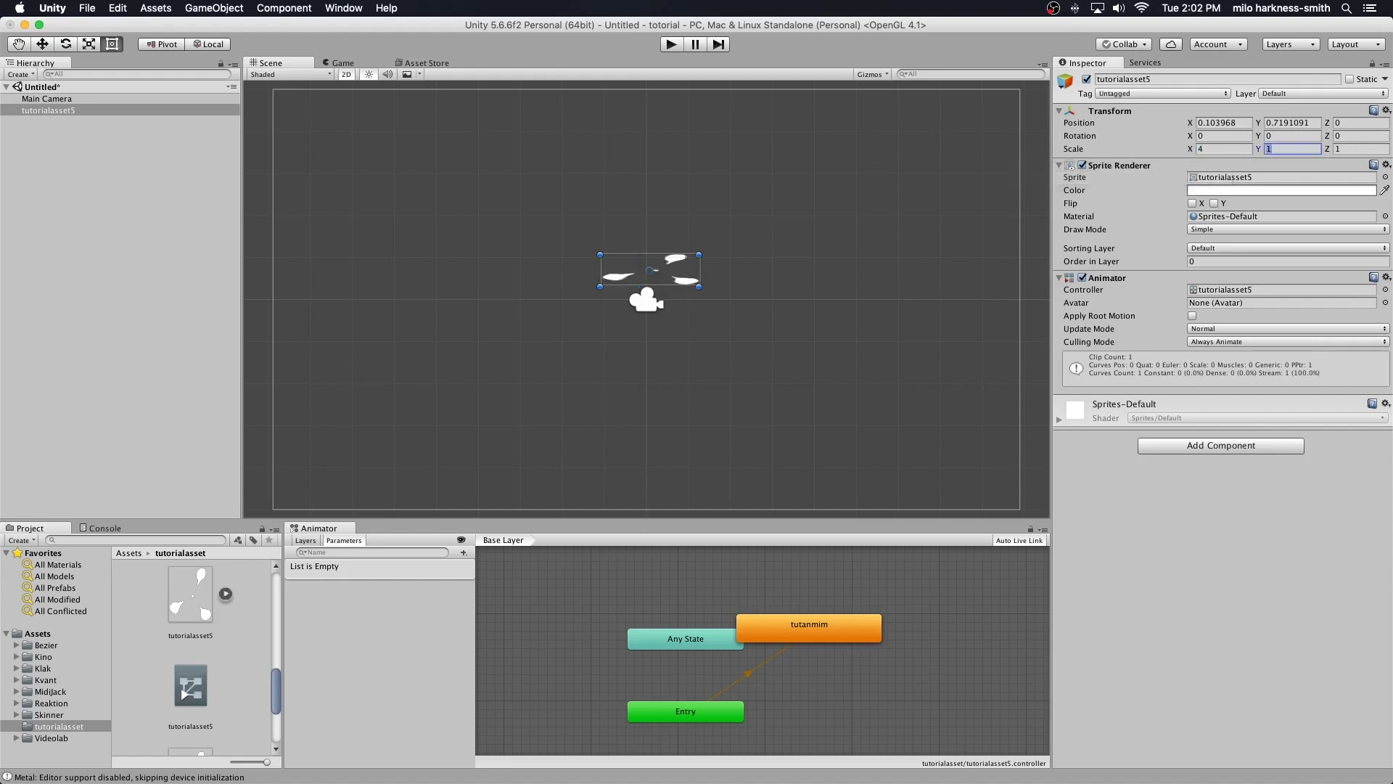
type("4")
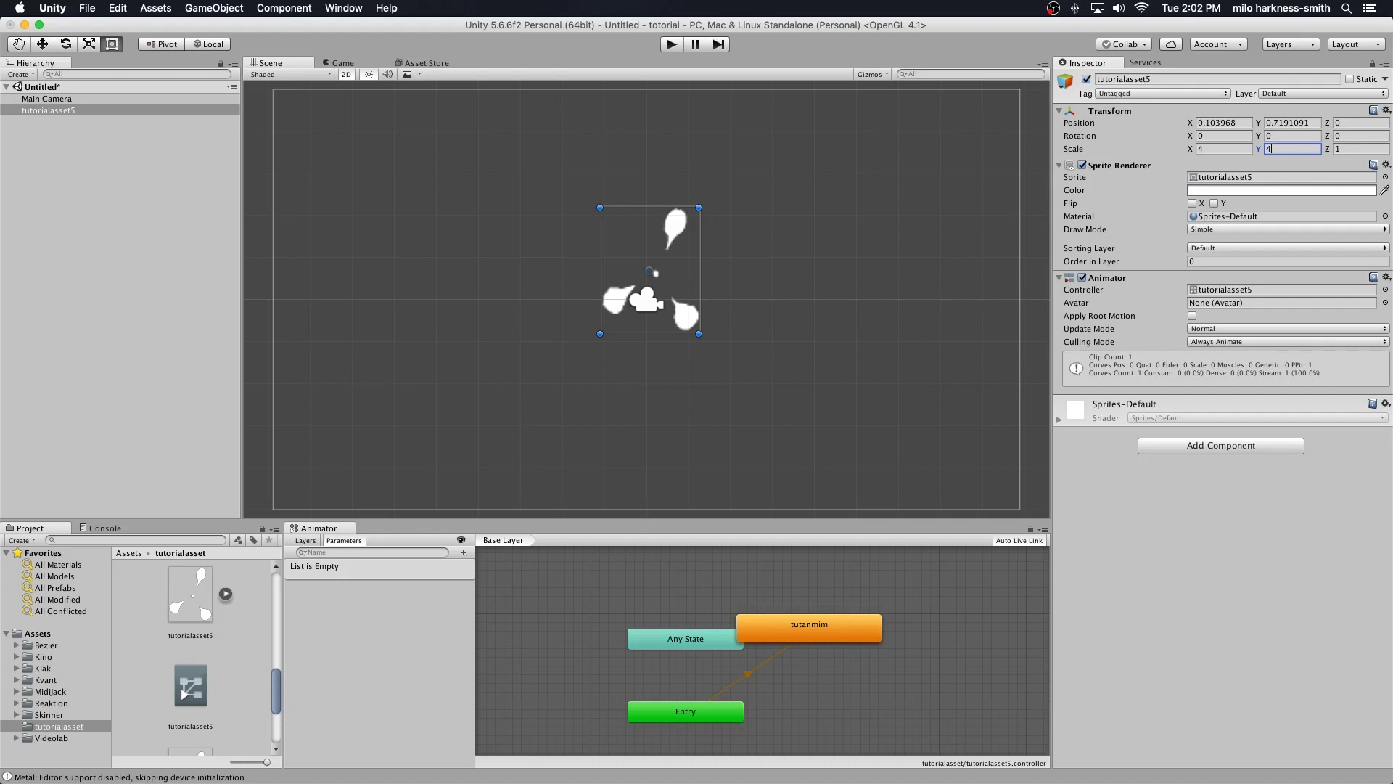
key("super+p")
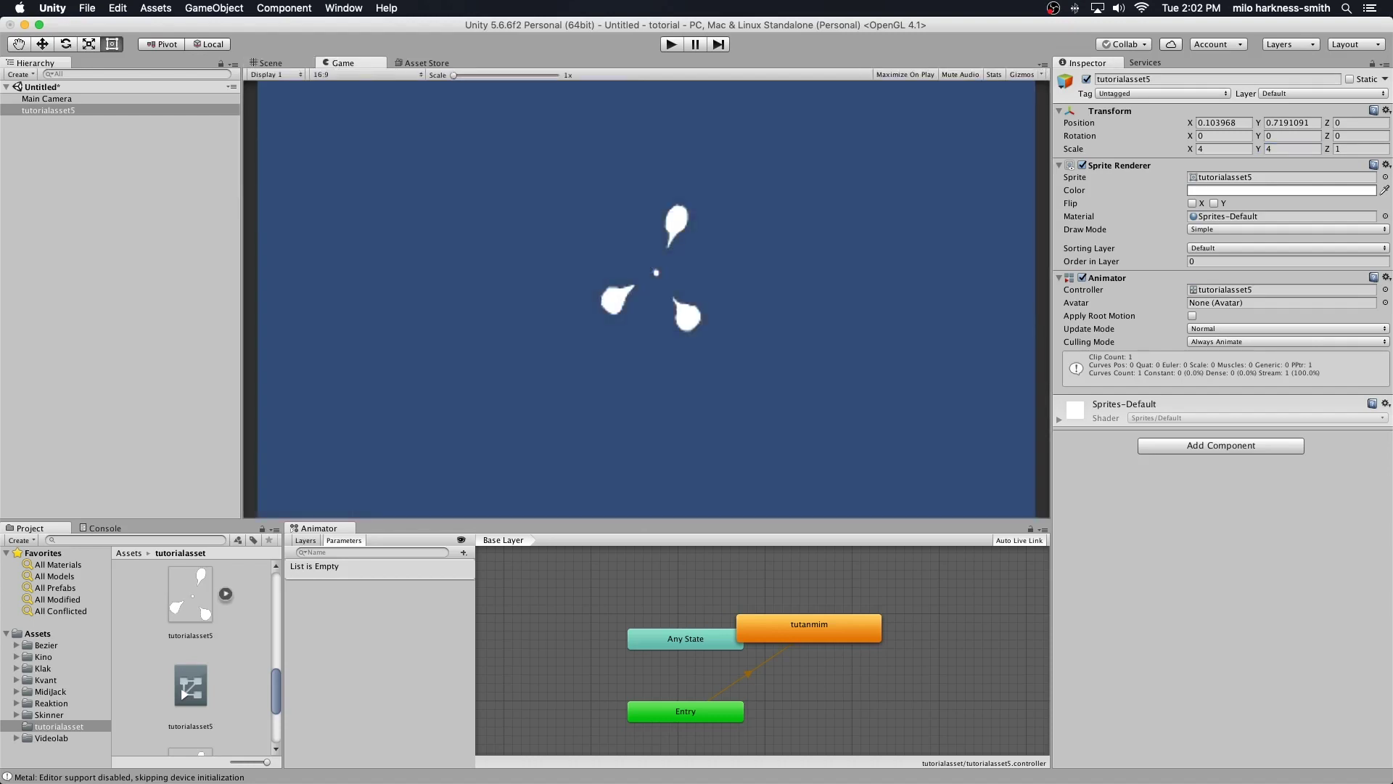
Return to the Scene view, then play and stop the scene to preview the tutanmim animation.
key("super+1")
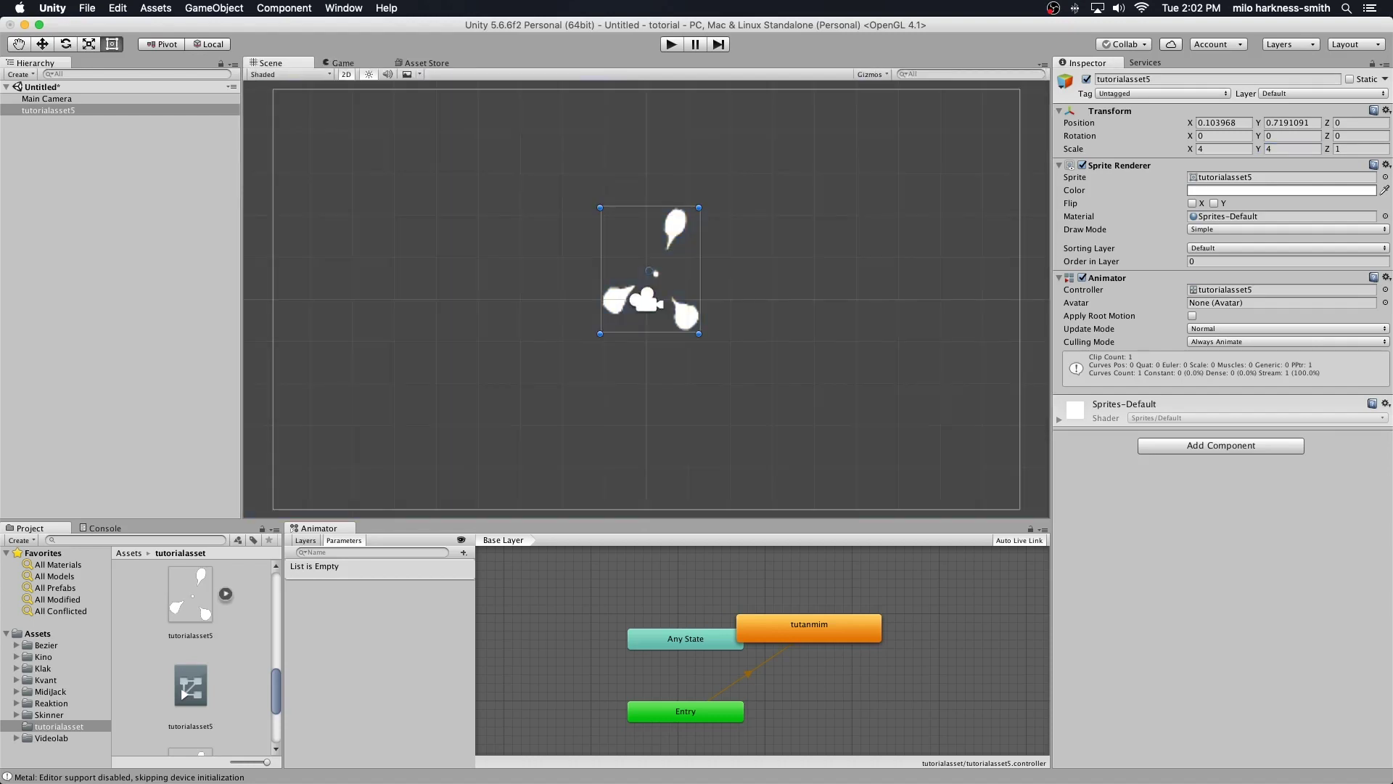
key("super+p")
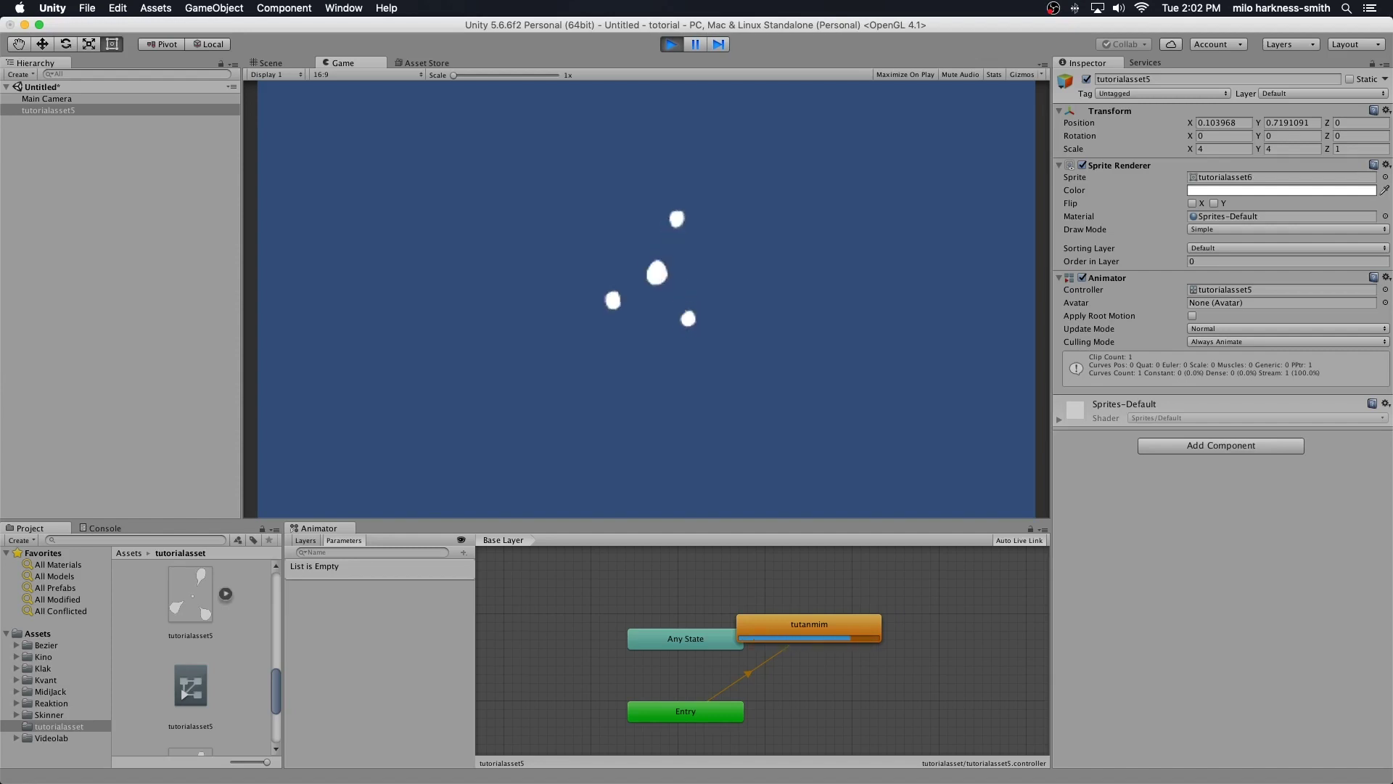
key("super+p")
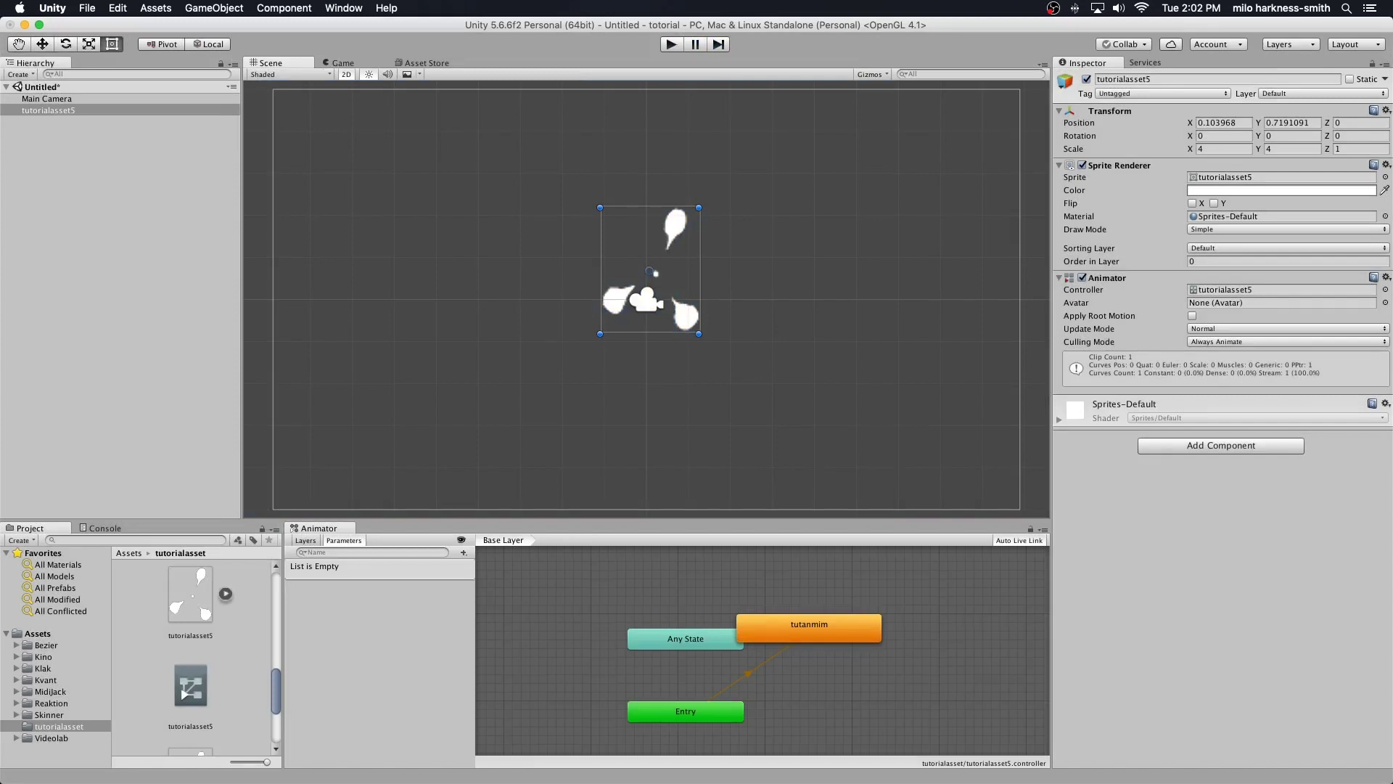
right_click(52, 165)
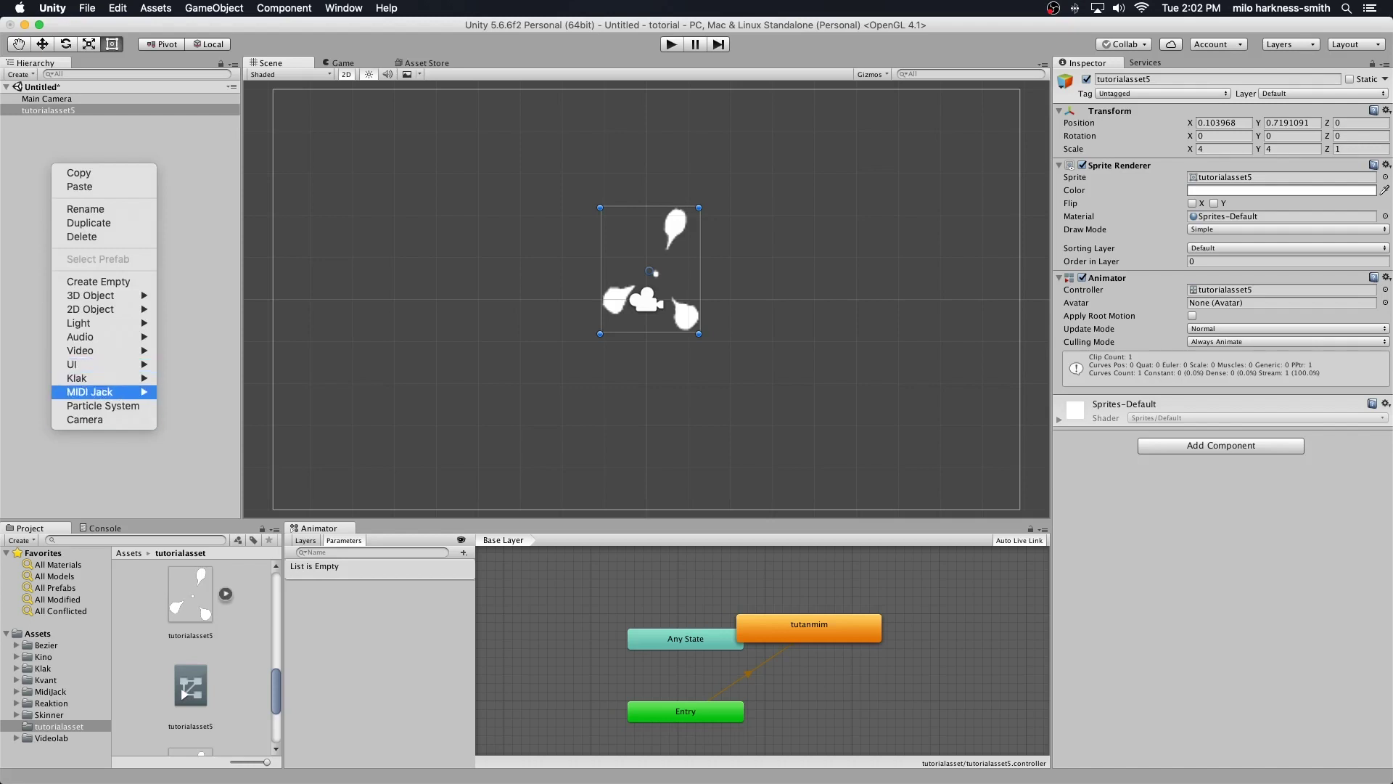
Add a MIDI Jack MIDI Source with Endpoint OP-Z and Auto Connect ticked.
mouse_move(94, 392)
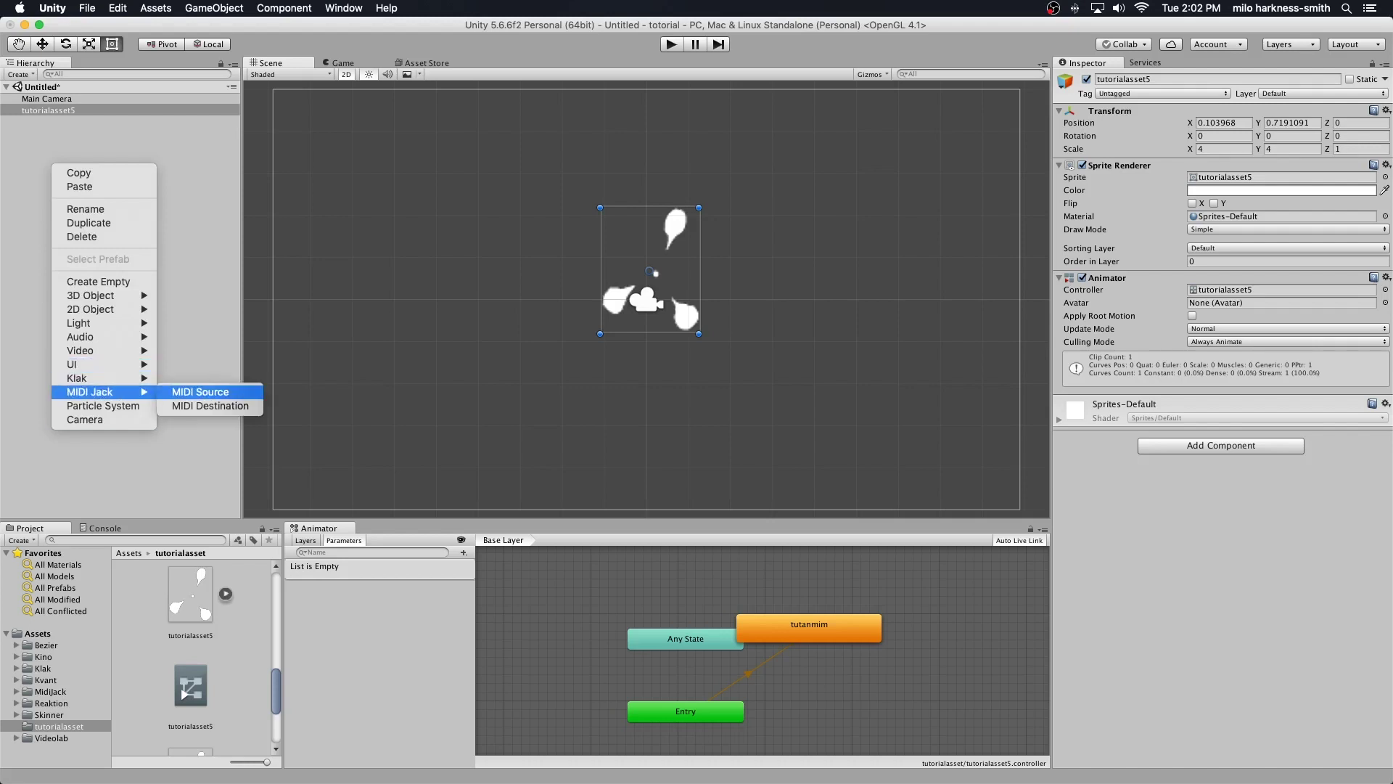
left_click(201, 392)
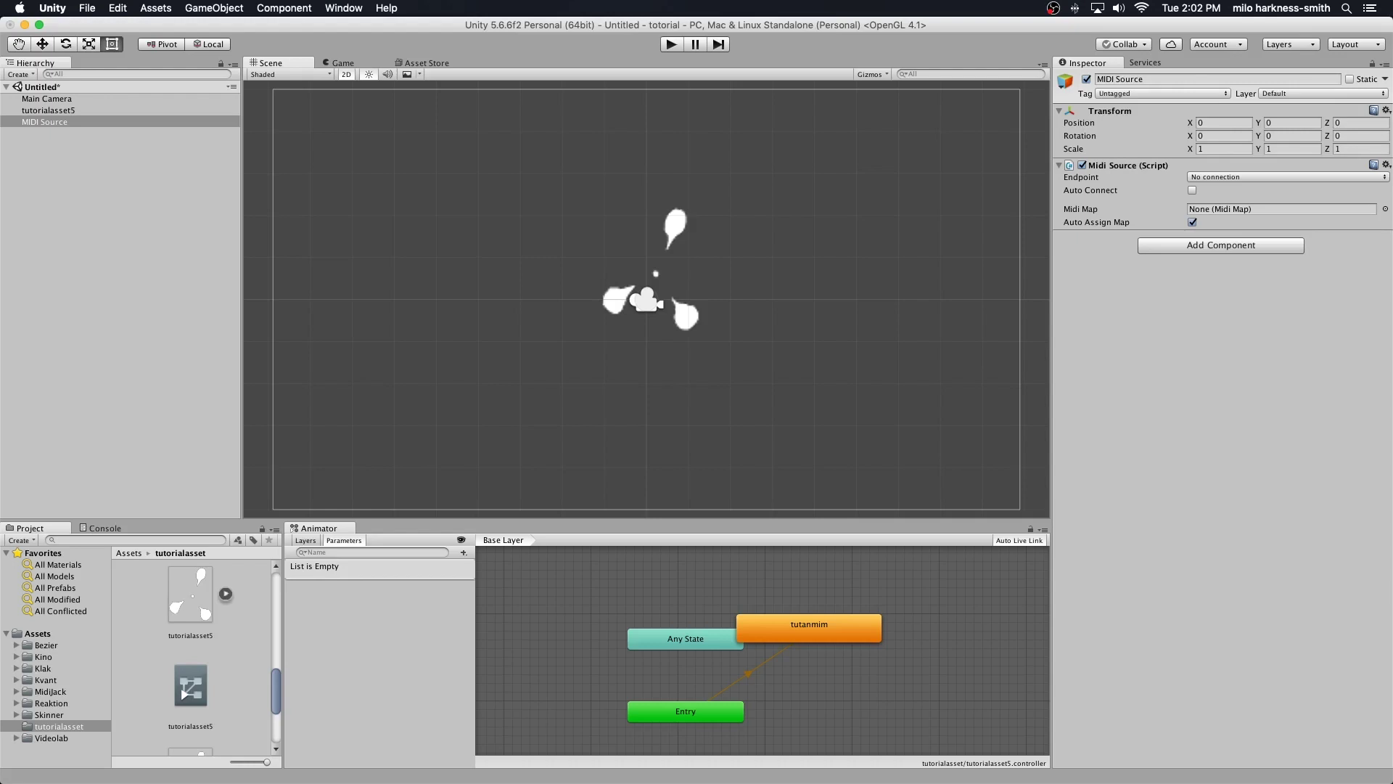
left_click(1288, 177)
left_click(1233, 190)
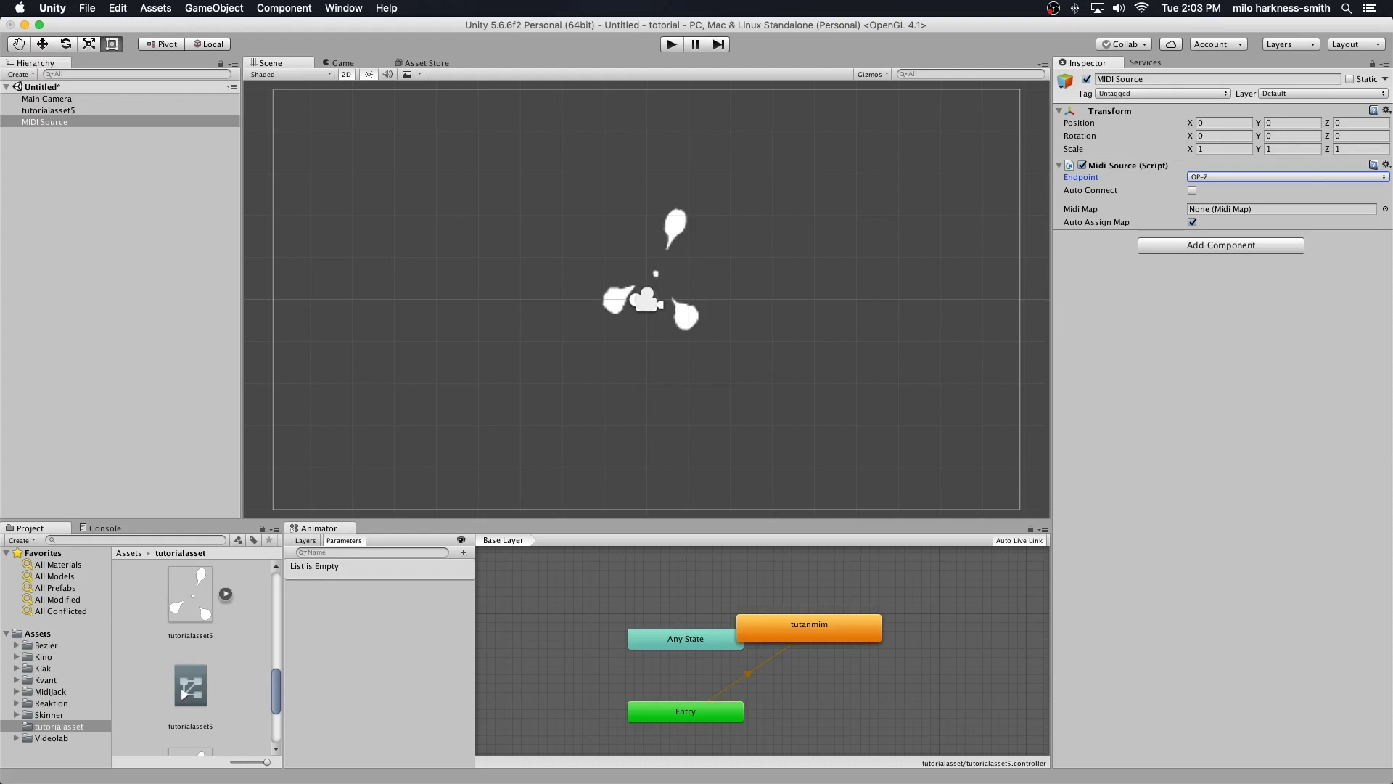
left_click(1192, 190)
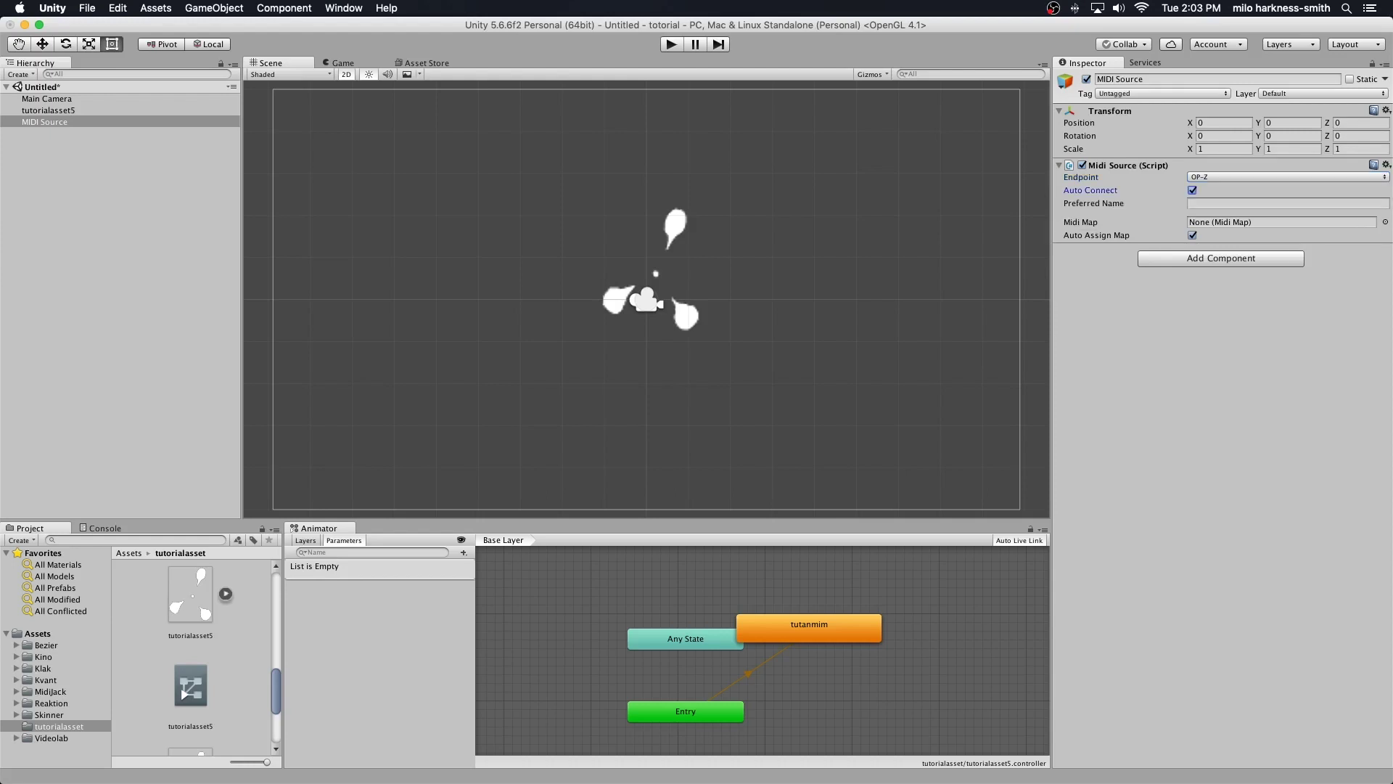
right_click(85, 216)
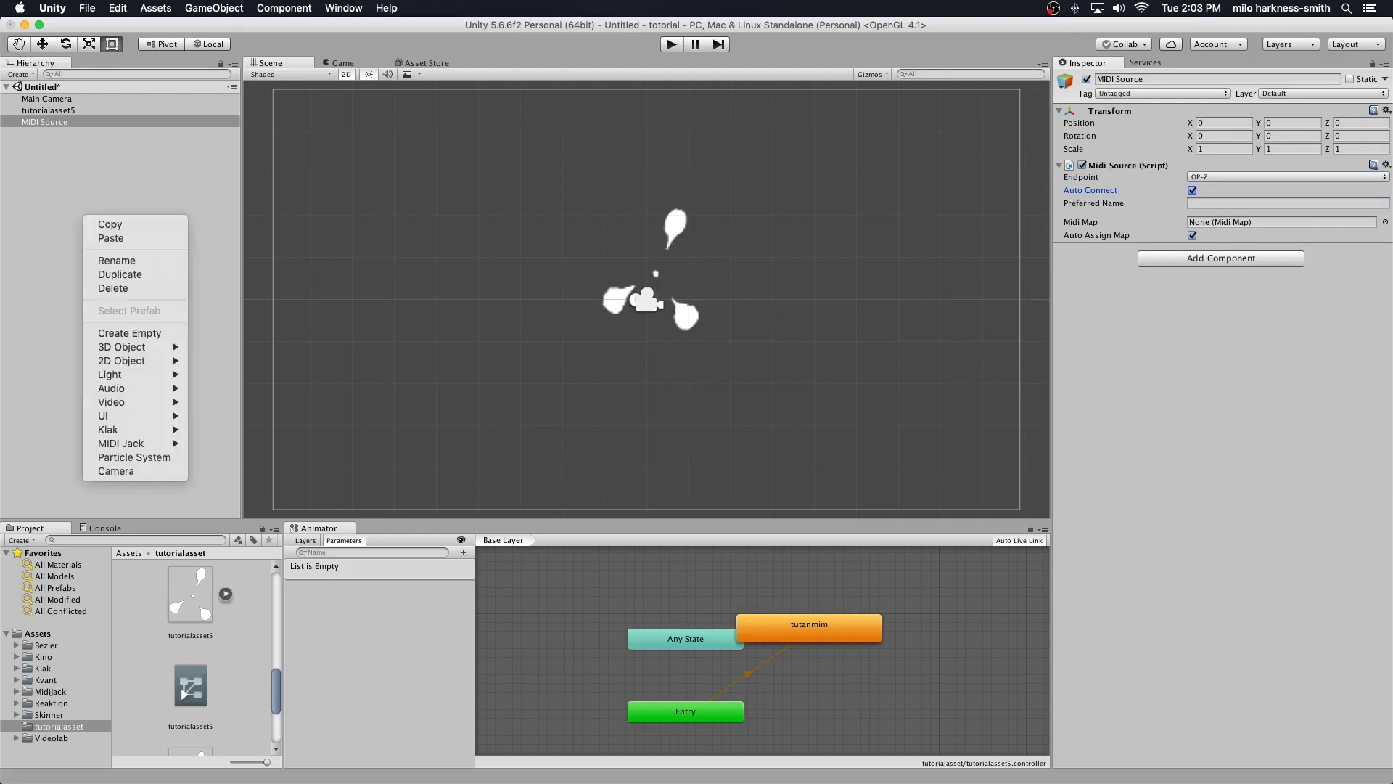
Add a Klak Patch object to the scene and open it in the Patcher.
mouse_move(108, 430)
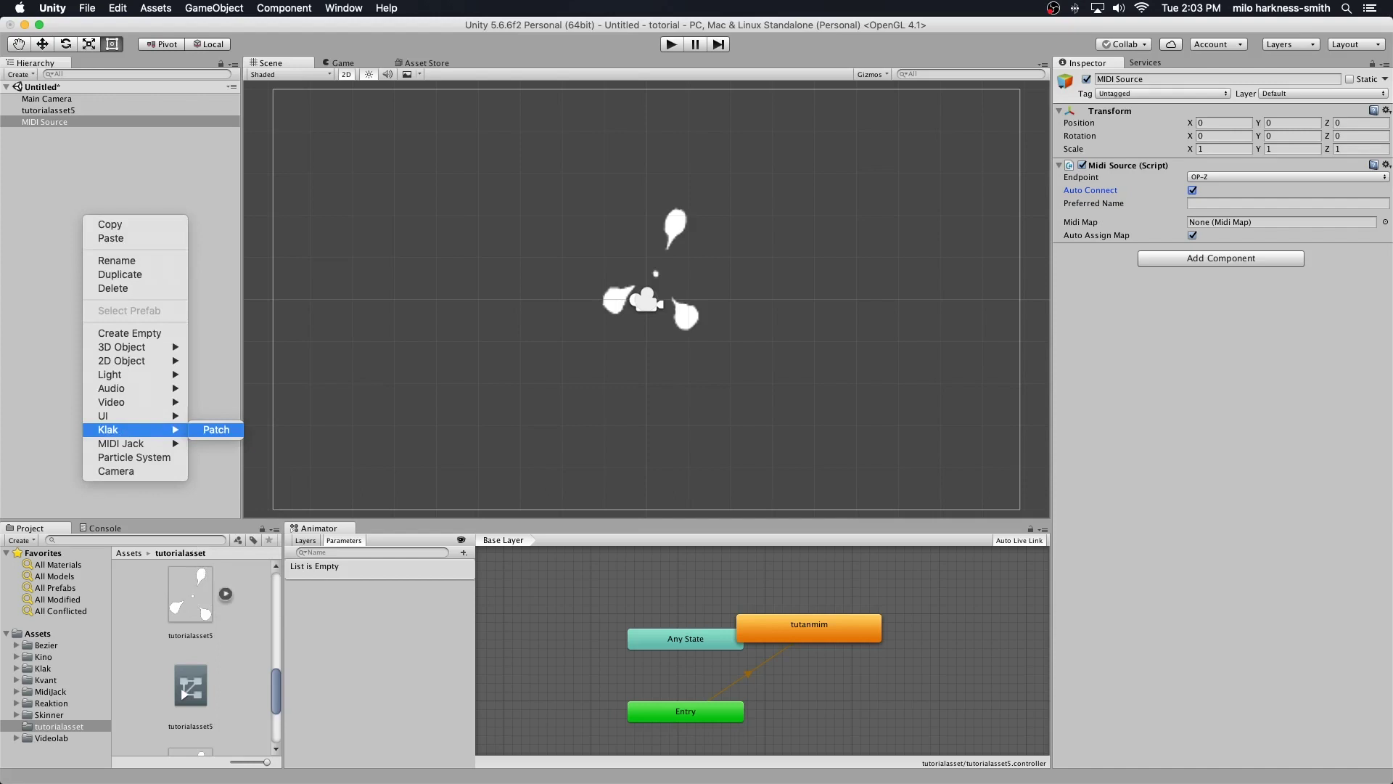
left_click(215, 429)
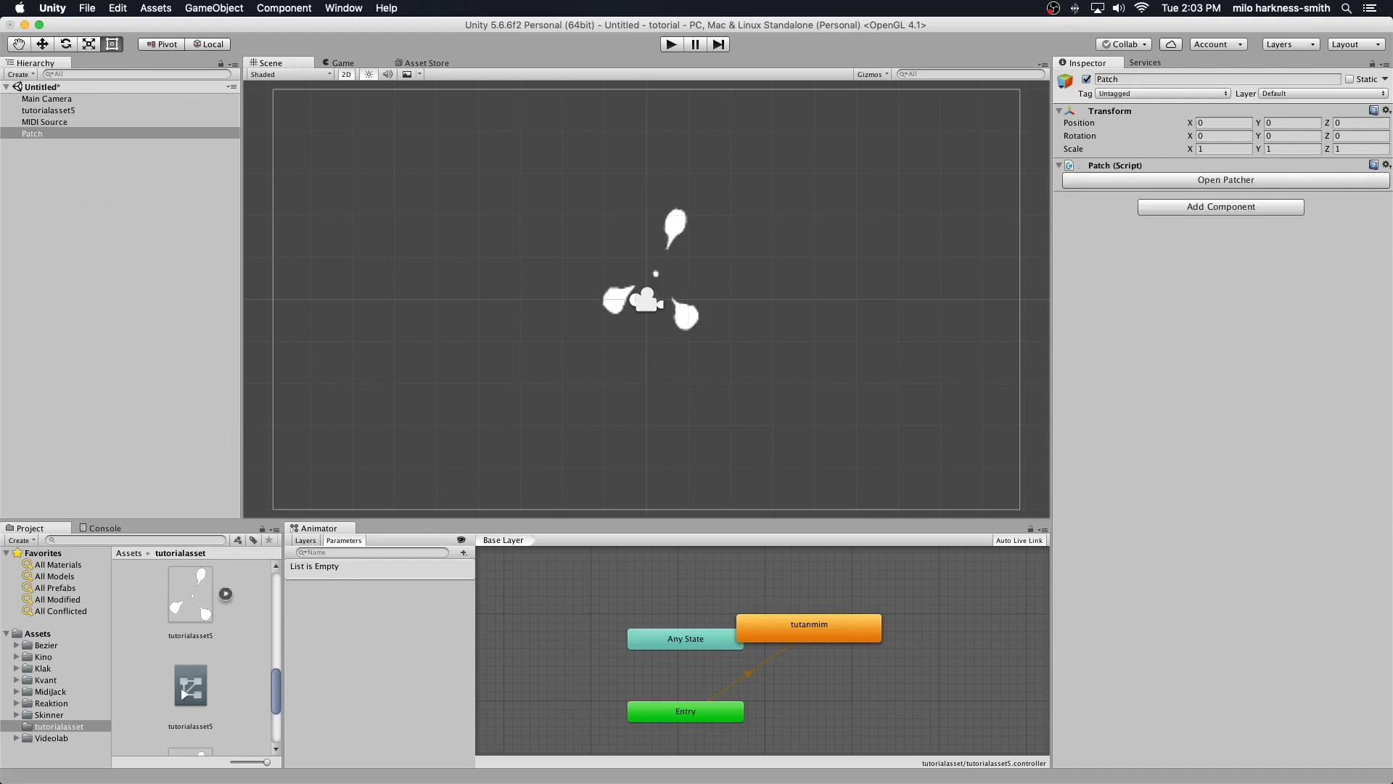
left_click(1227, 180)
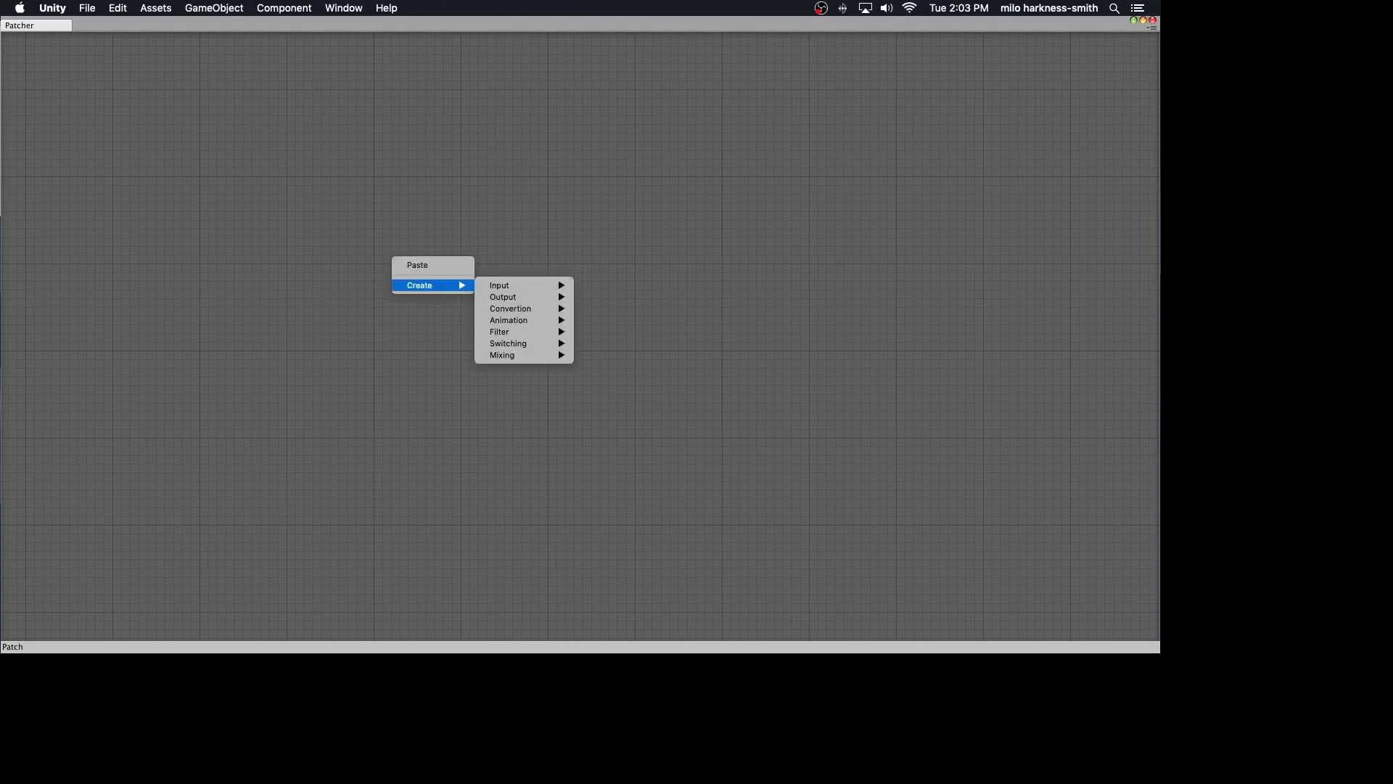
Reopen the patch's node menu and browse to Create > Input > MIDI > Note Input.
mouse_move(508, 285)
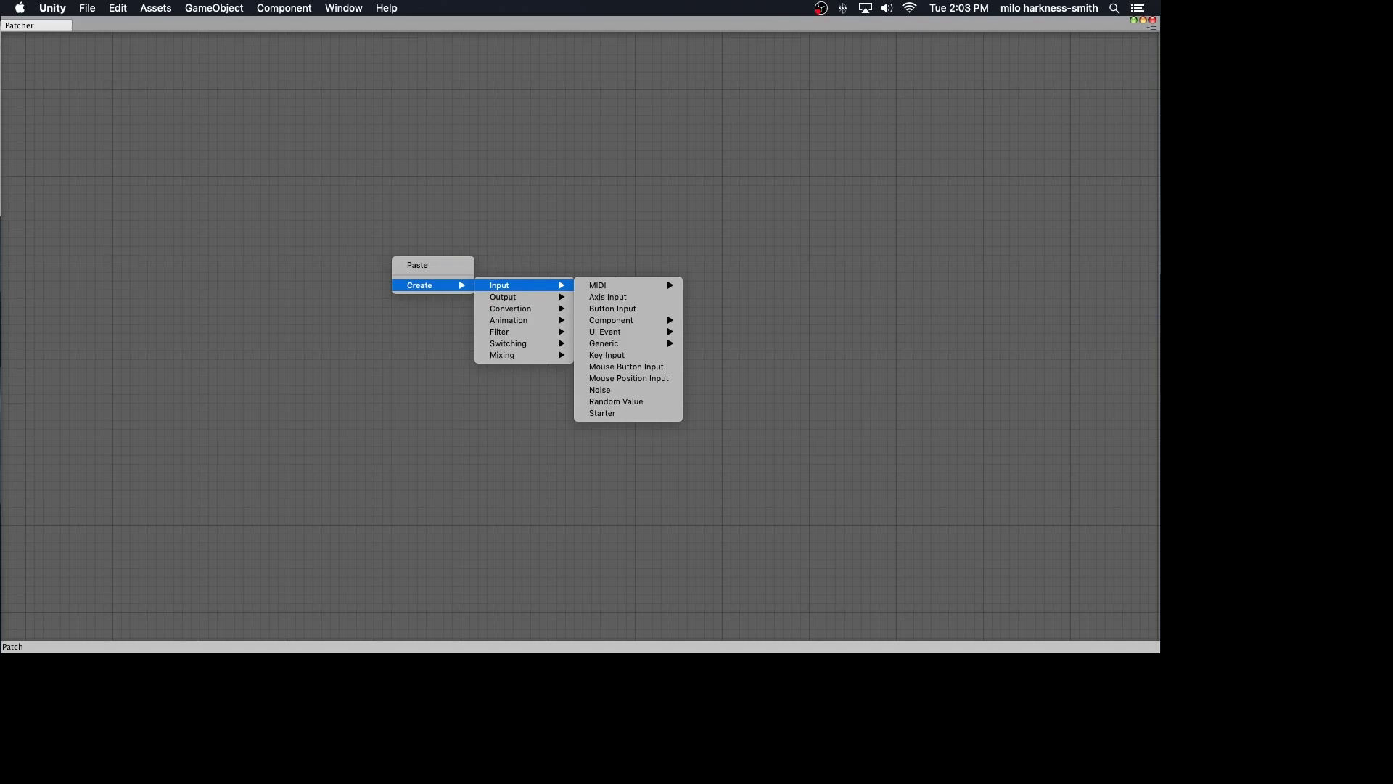
left_click(386, 283)
right_click(396, 278)
mouse_move(429, 308)
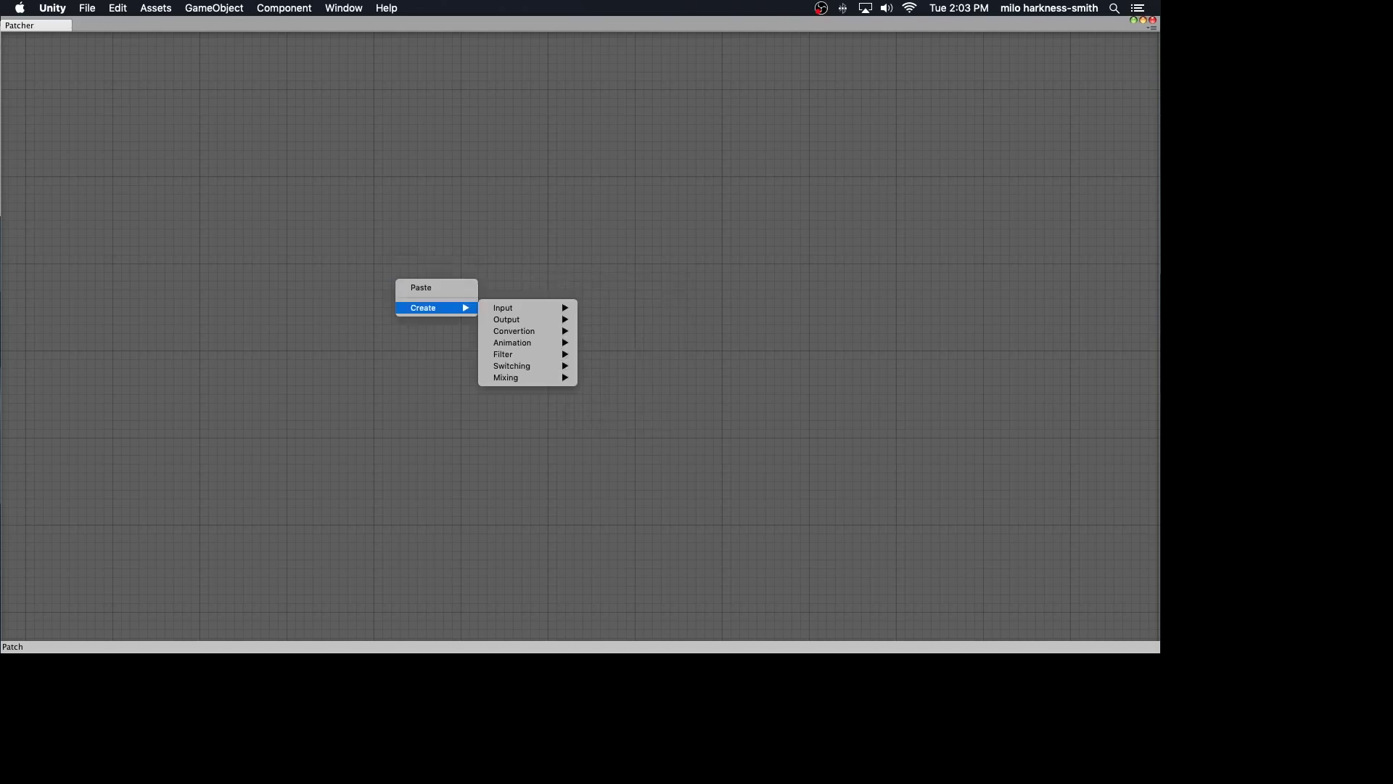
mouse_move(508, 307)
mouse_move(609, 308)
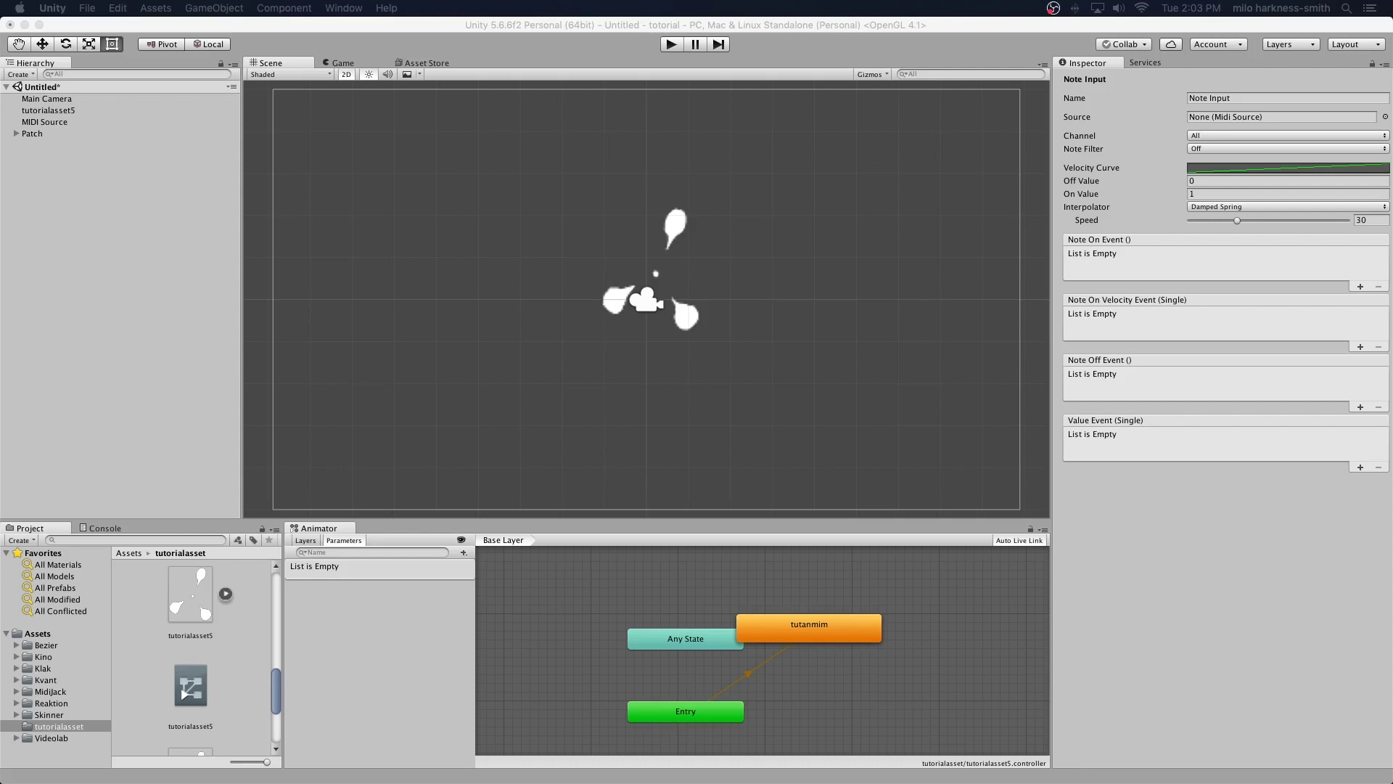
Set Note Input to MIDI channel 1, Note Filter Off and Direct interpolation.
left_click(1277, 136)
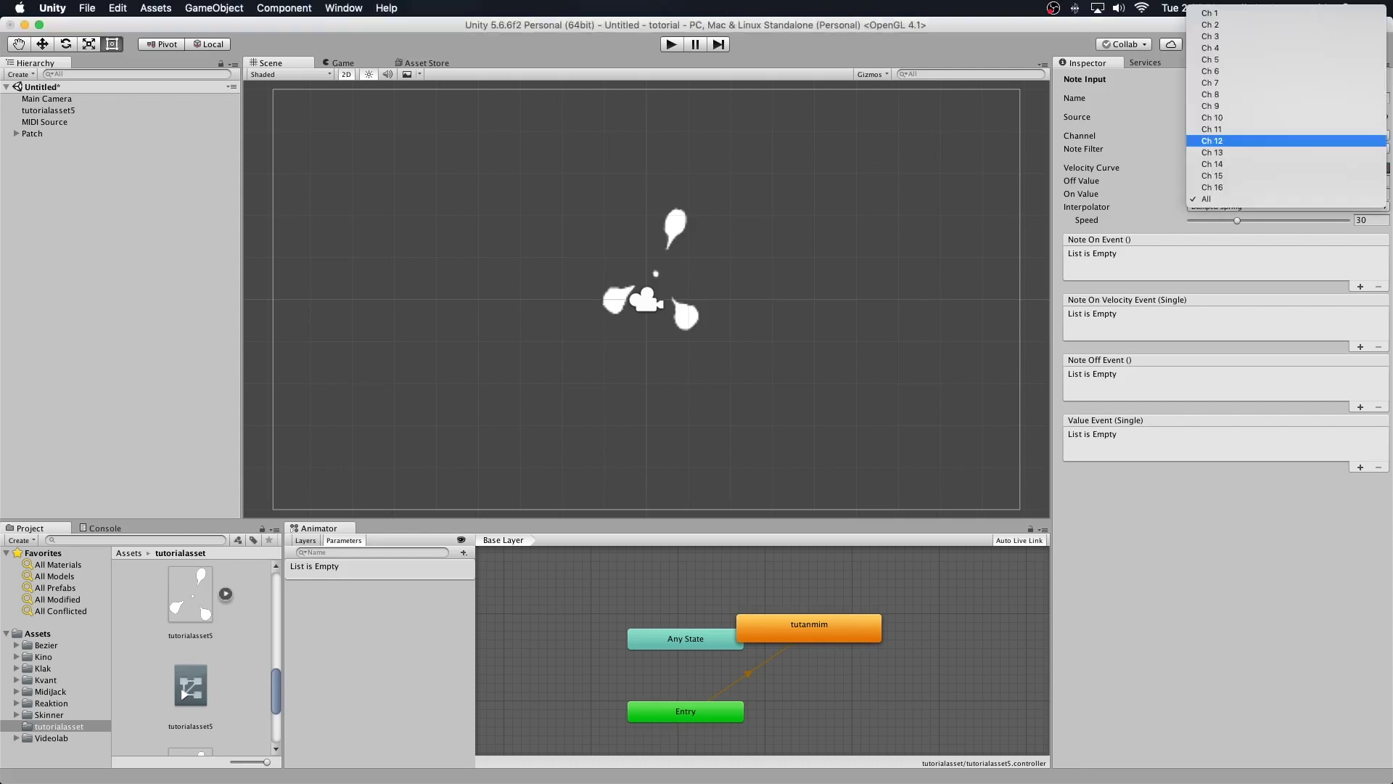
left_click(1219, 13)
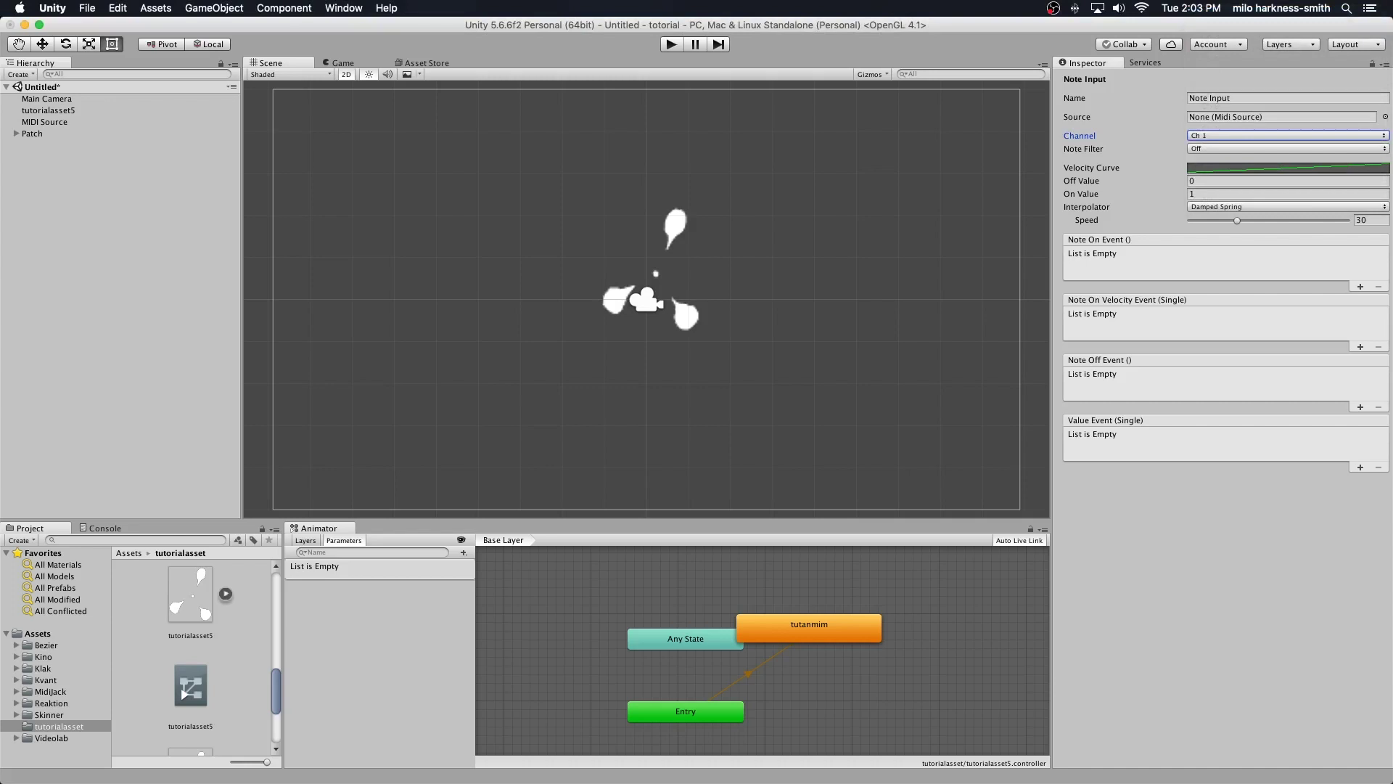
left_click(1277, 149)
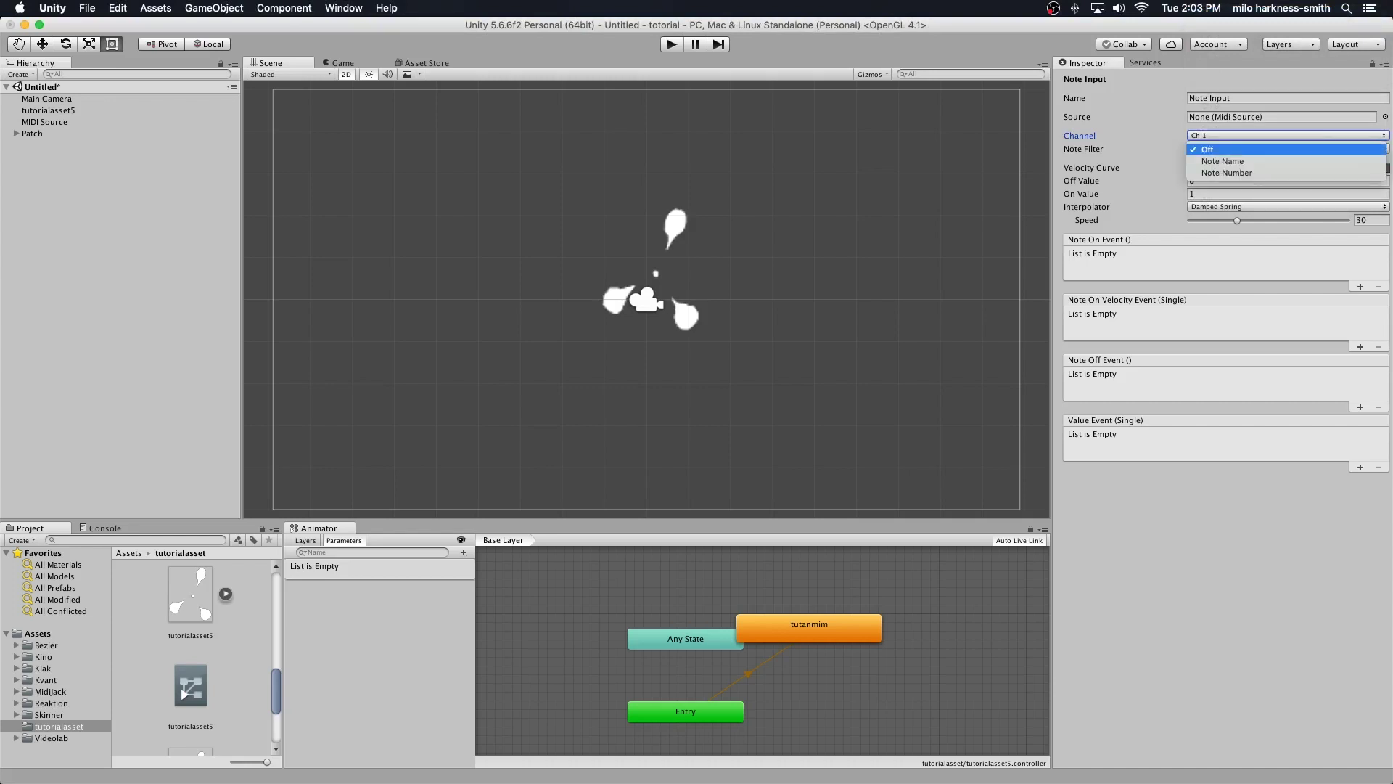
left_click(1248, 149)
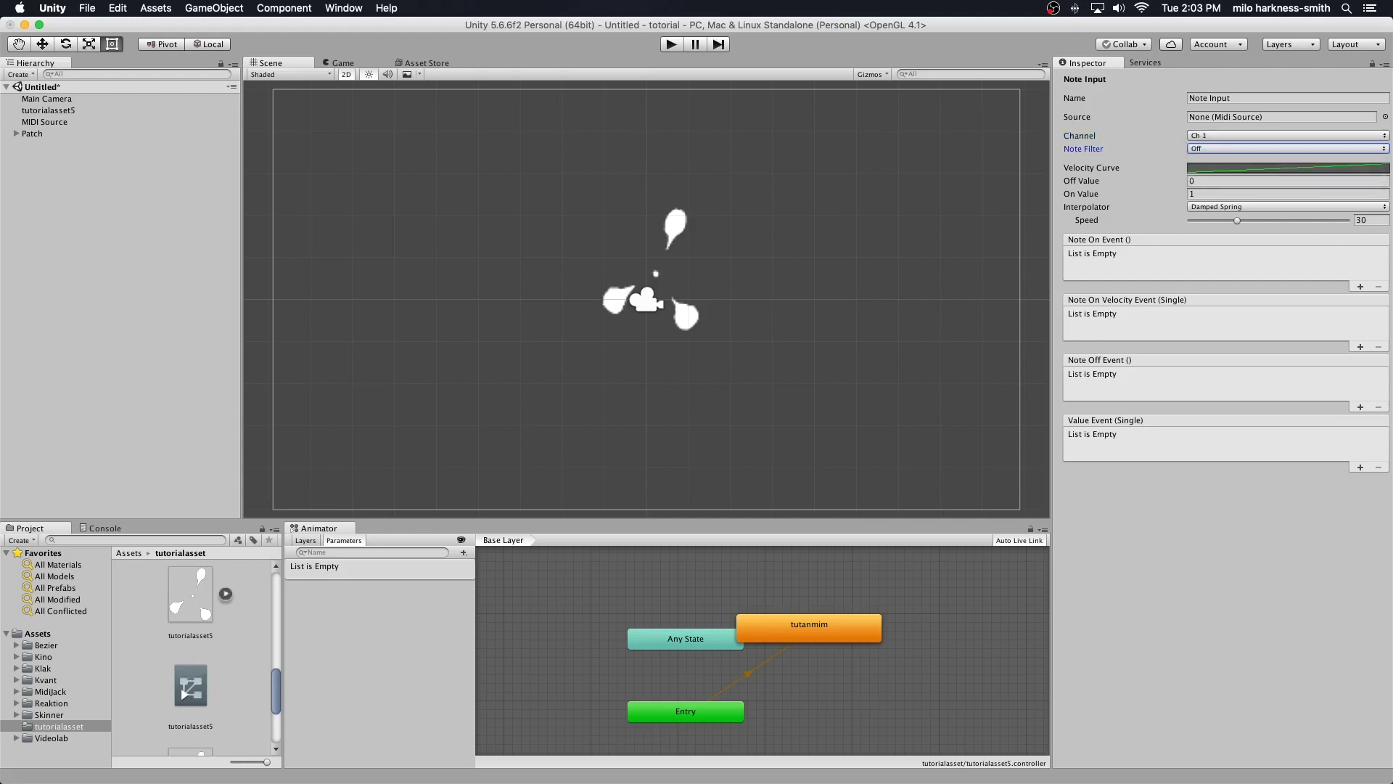
left_click(1287, 207)
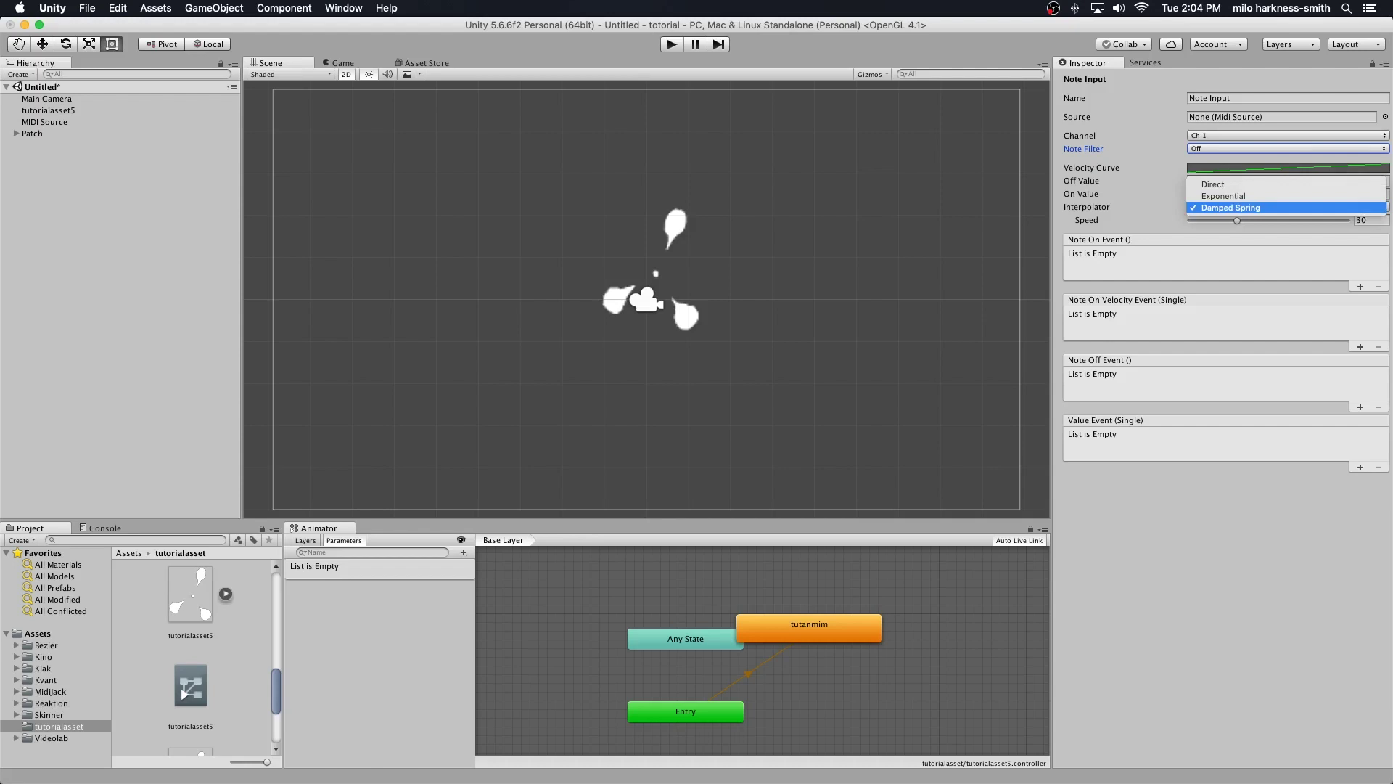
key("Up")
key("Up")
key("Return")
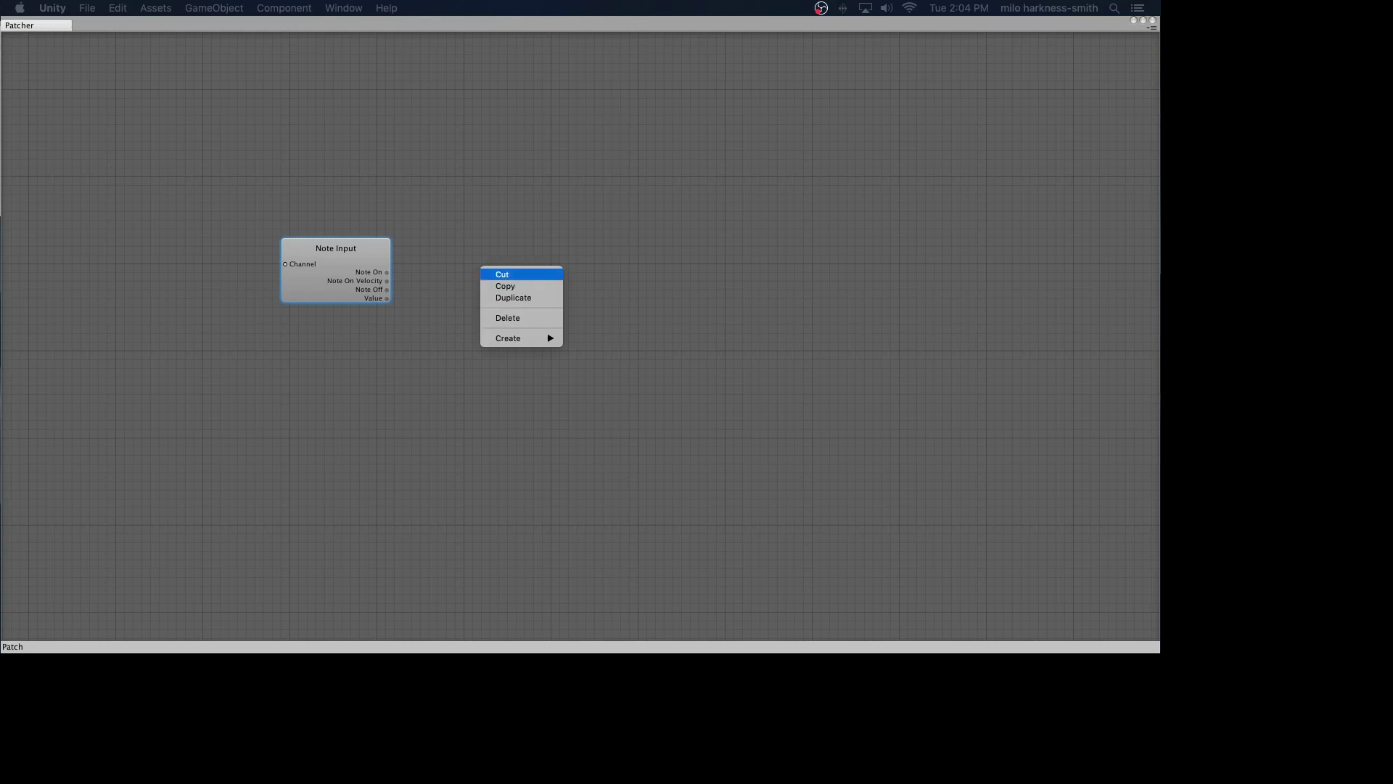
Create a Float Animation node, place it beside Note Input and select it.
mouse_move(512, 339)
mouse_move(610, 373)
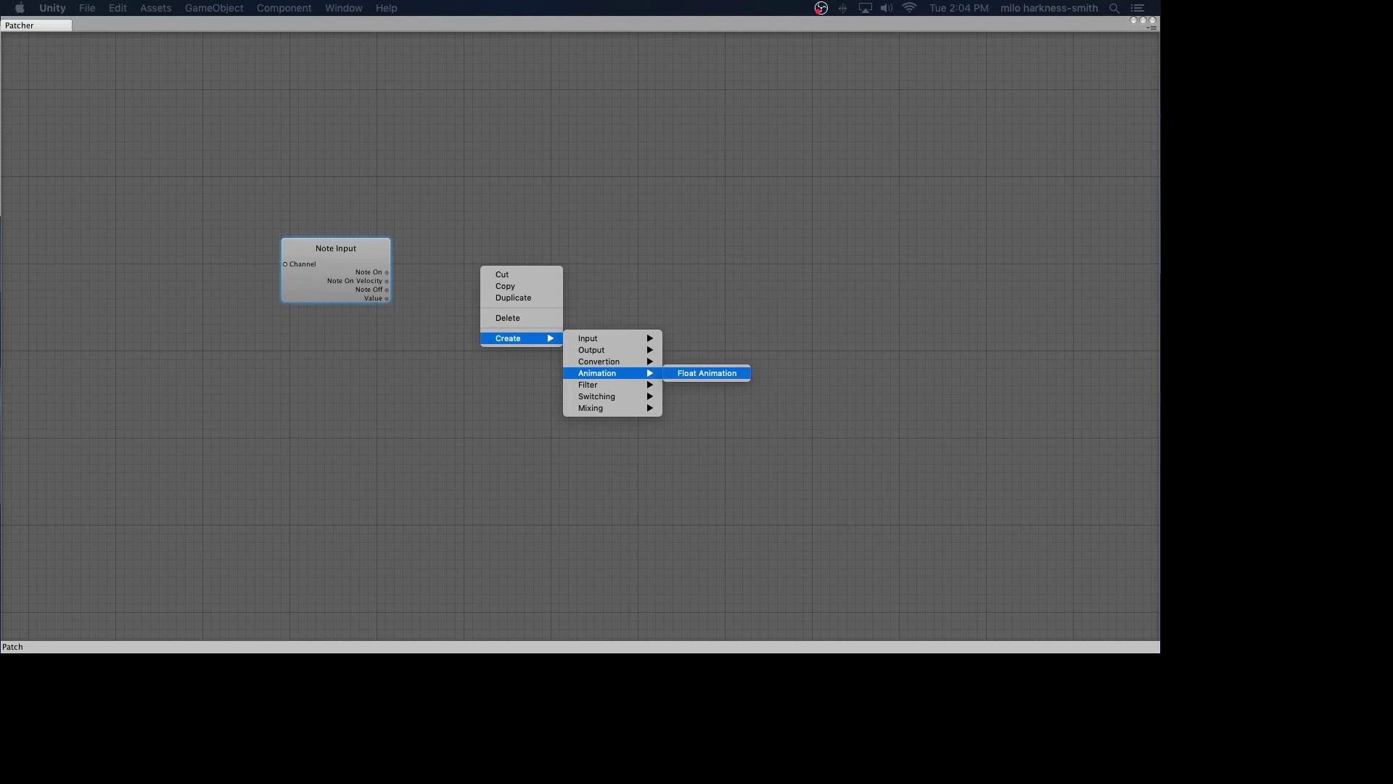
left_click(707, 373)
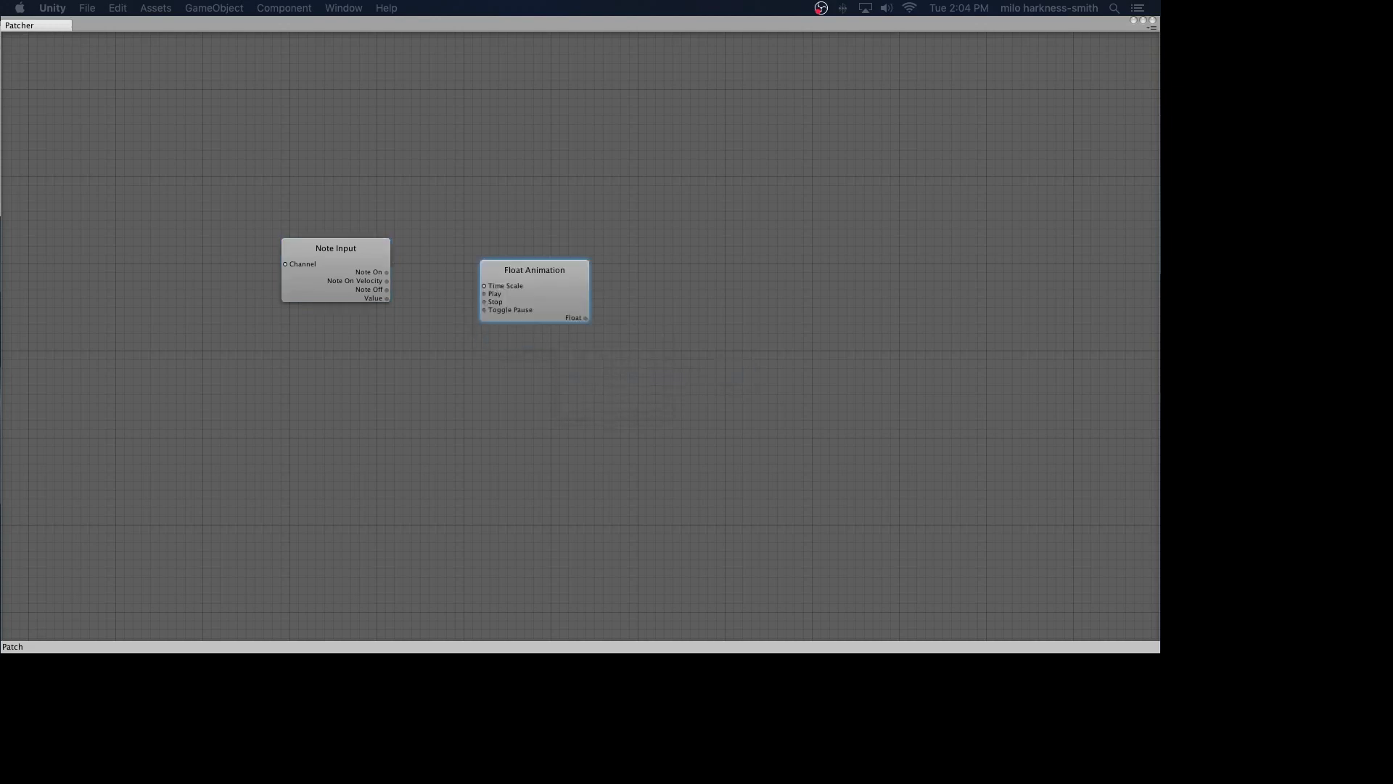
left_click_drag(535, 271, 510, 249)
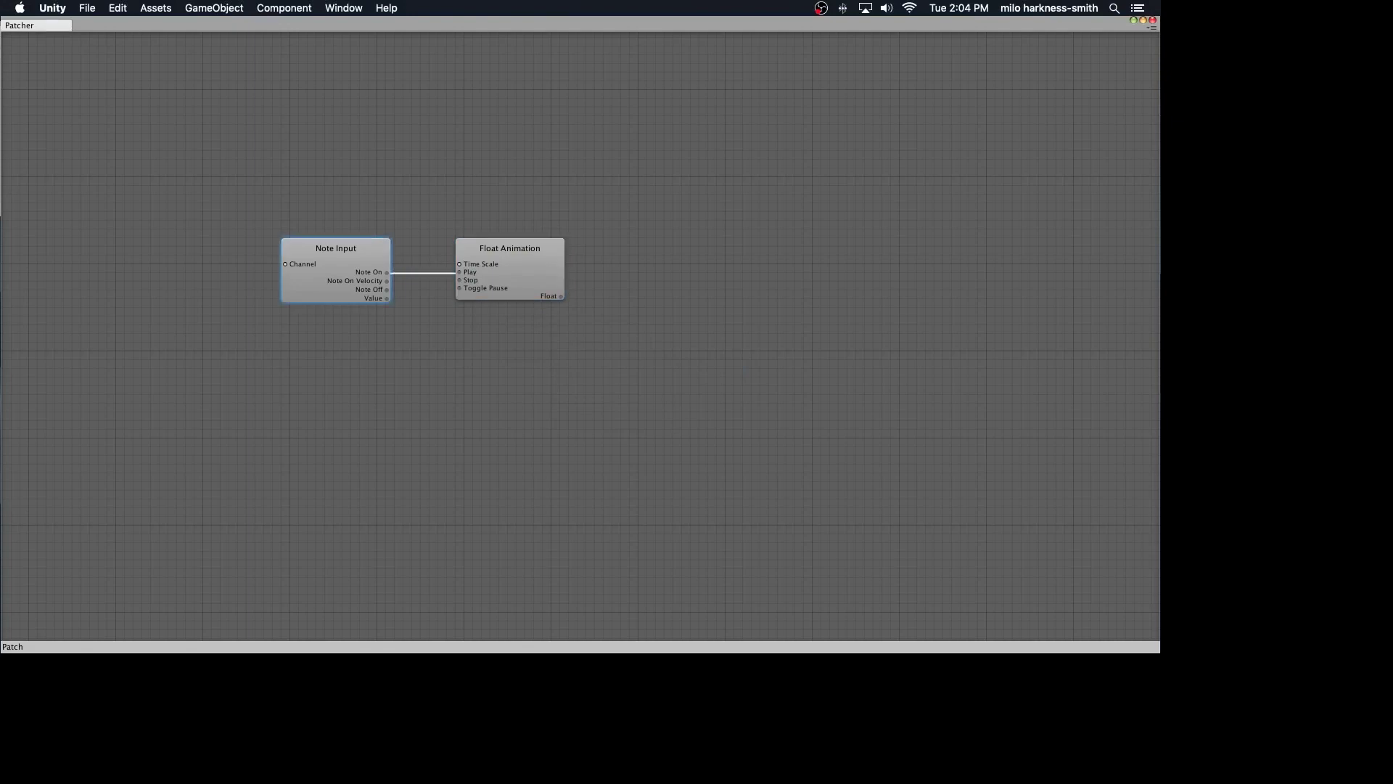
left_click(509, 251)
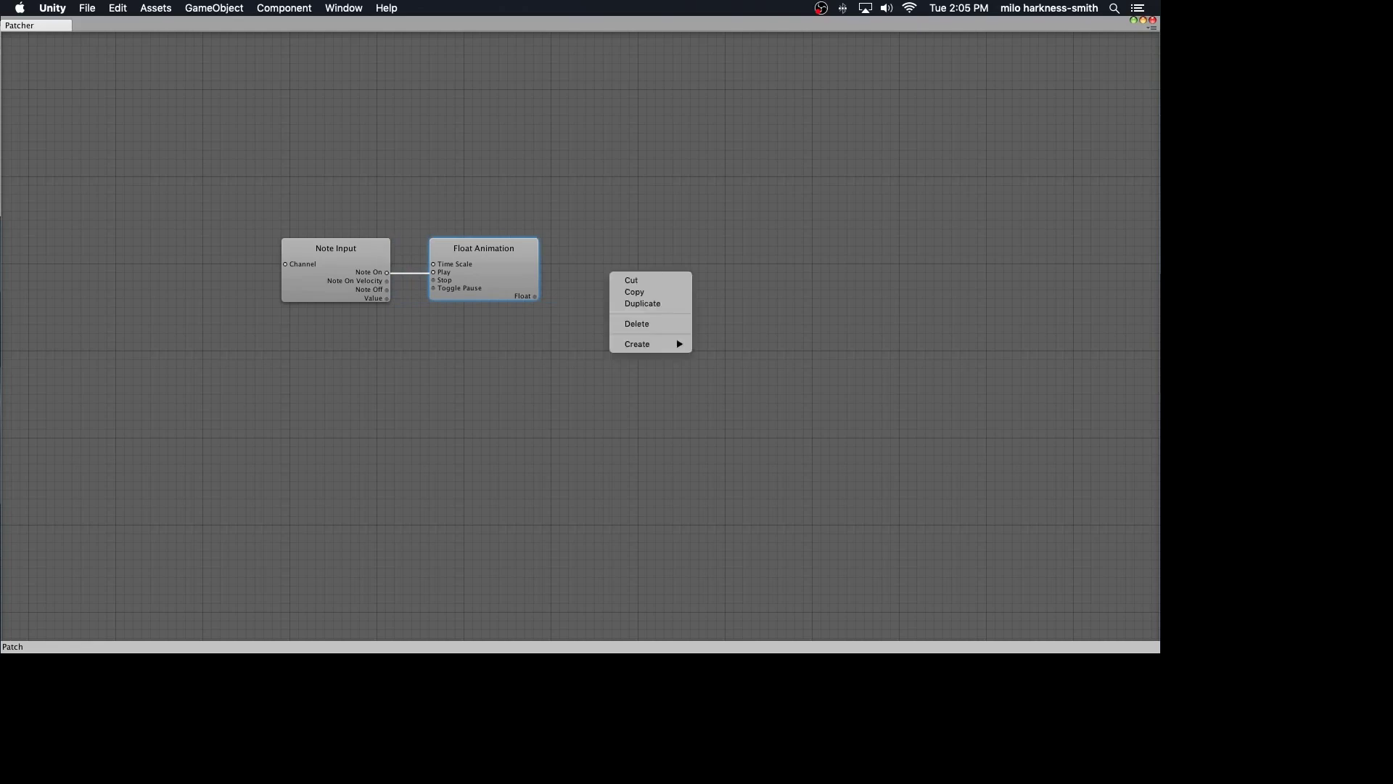
Add an Animator Out node beside Float Animation and wire Float into its Normalized Time.
mouse_move(646, 344)
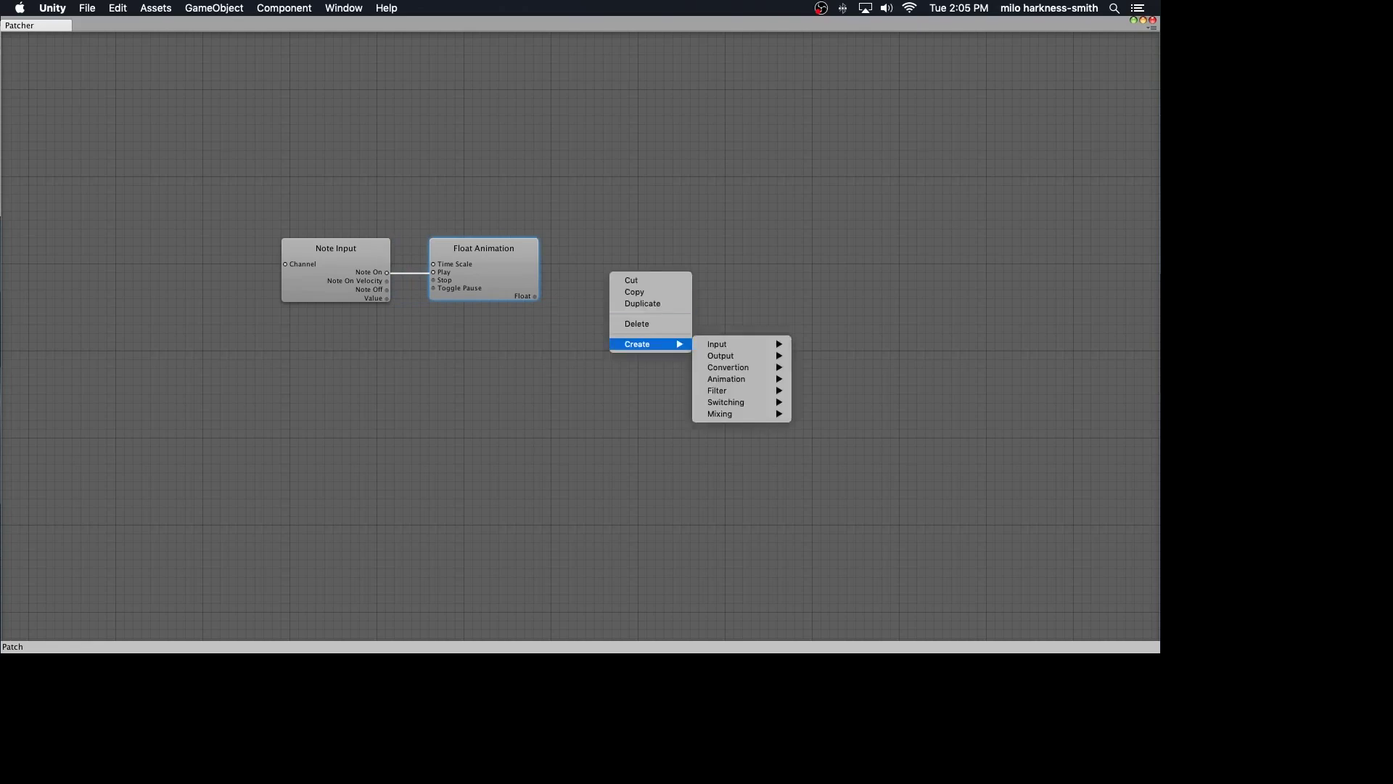
mouse_move(725, 356)
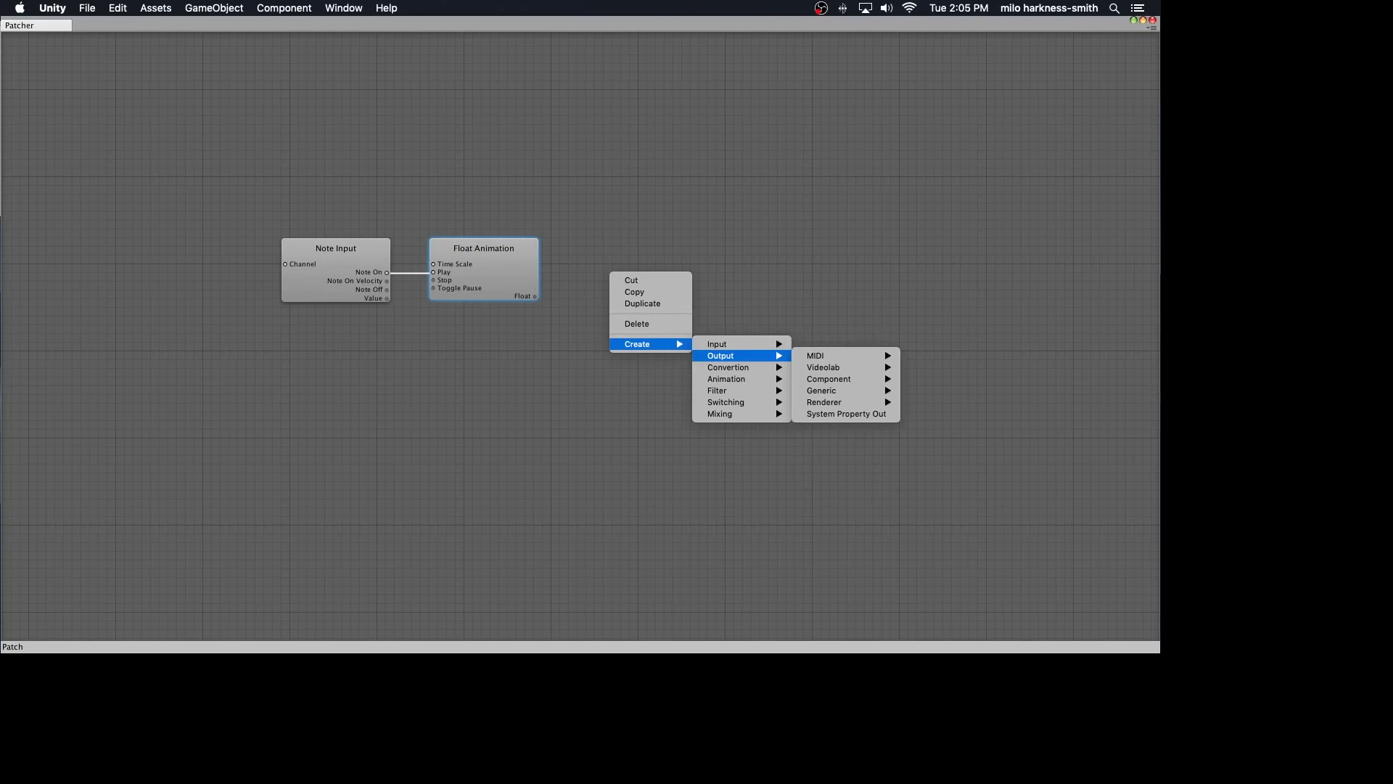
mouse_move(816, 355)
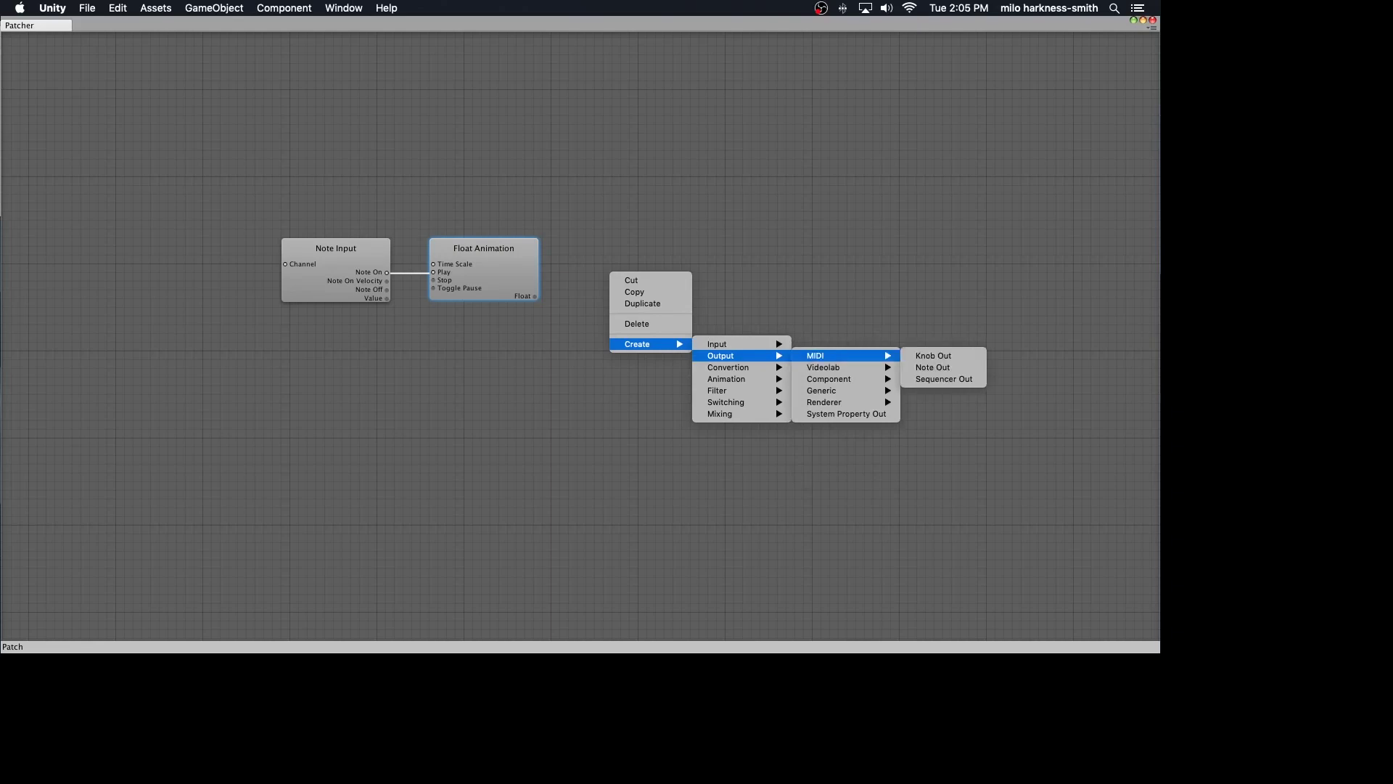
mouse_move(829, 378)
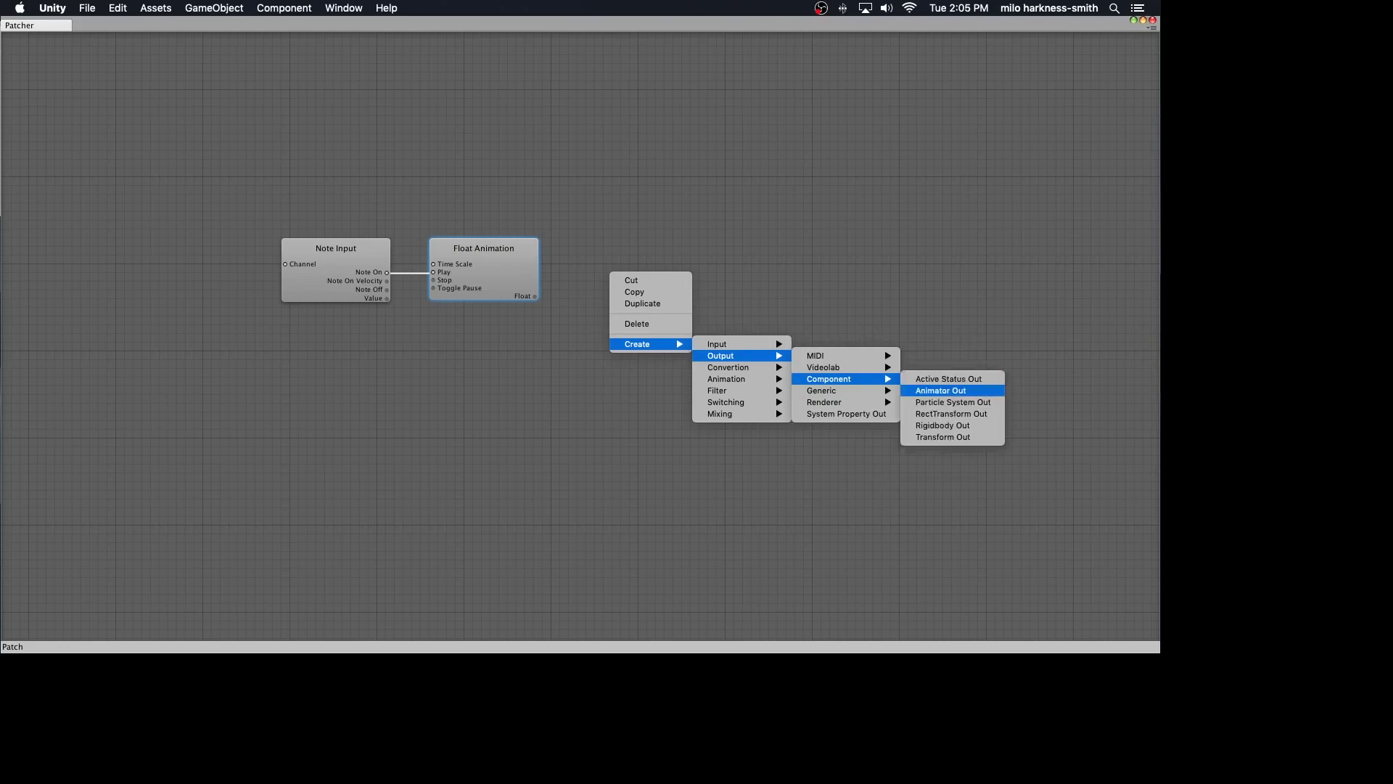
left_click(941, 391)
left_click_drag(664, 276, 650, 258)
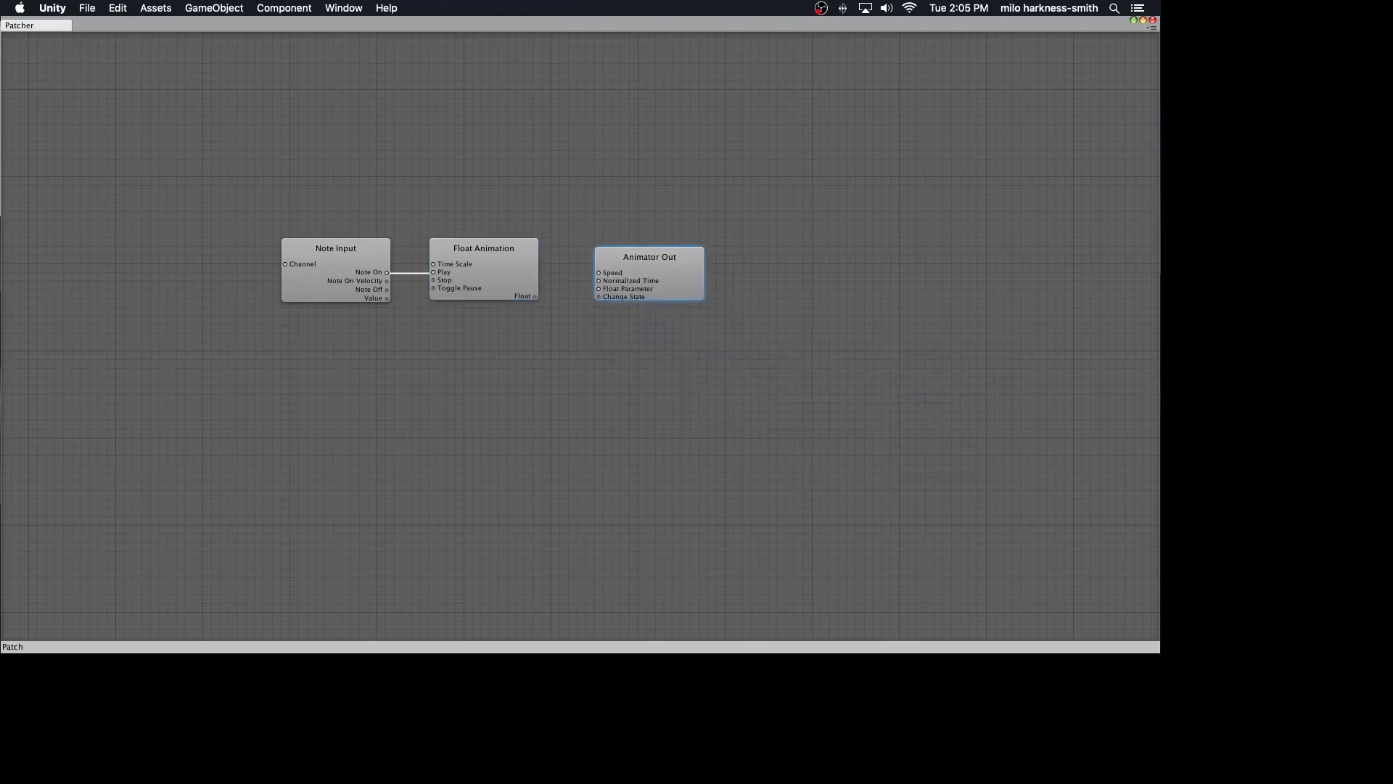
left_click_drag(535, 296, 598, 281)
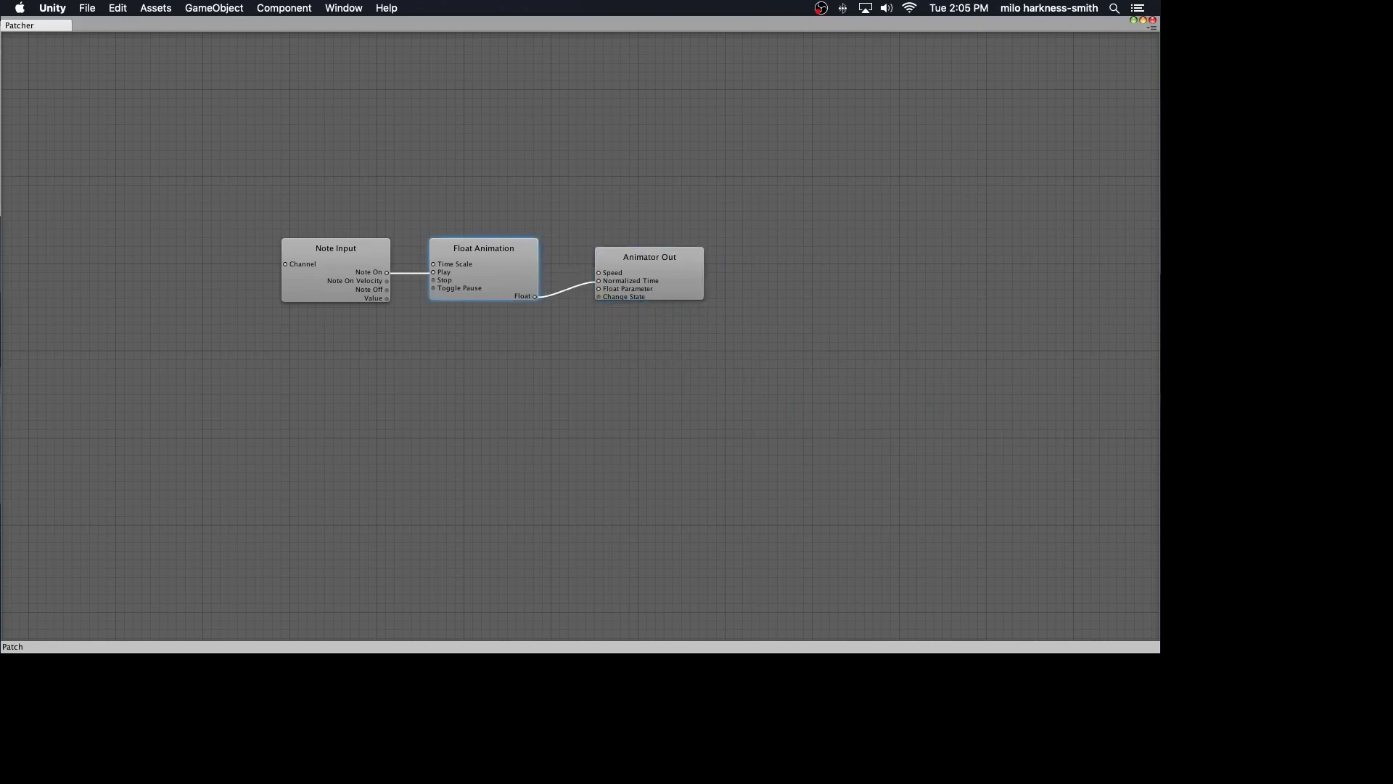
left_click(649, 259)
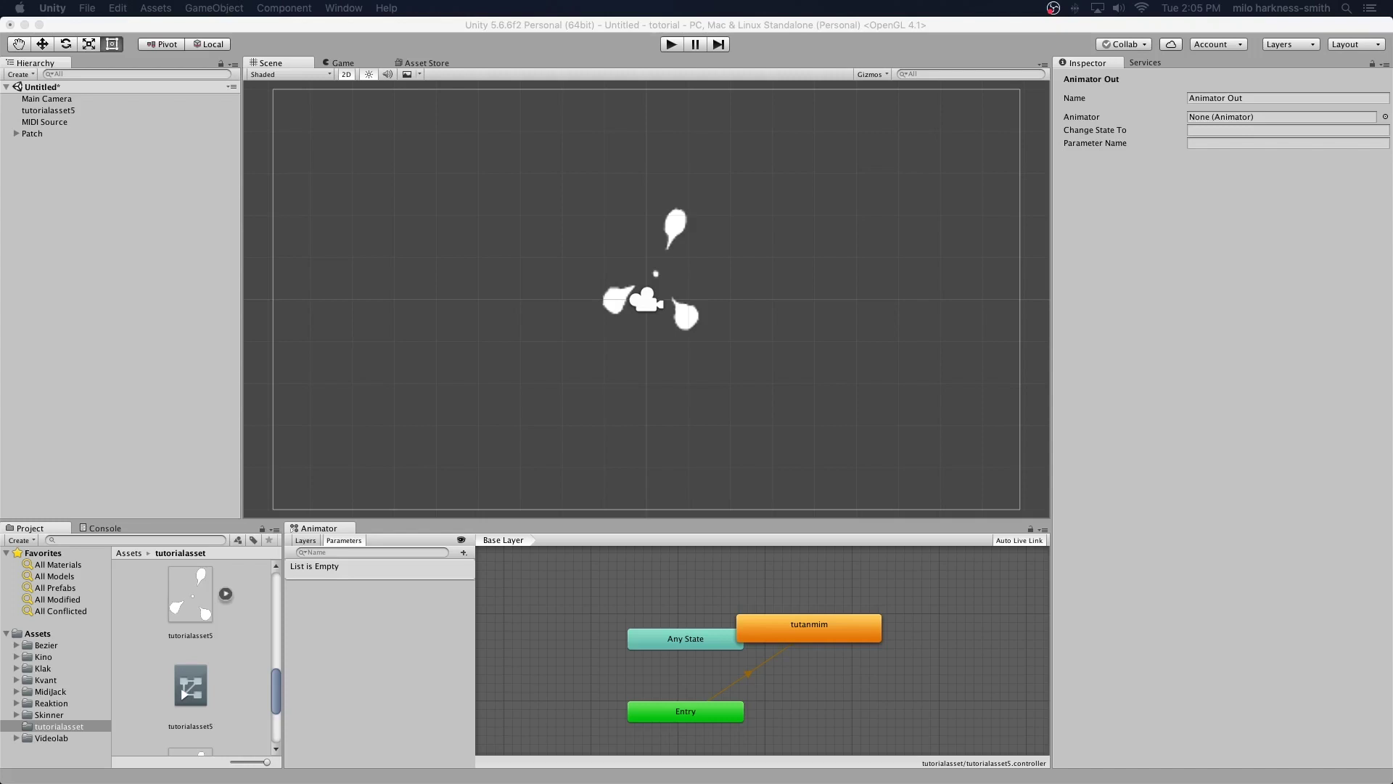
Assign tutorialasset5 as the Animator Out node's target Animator.
left_click(1385, 117)
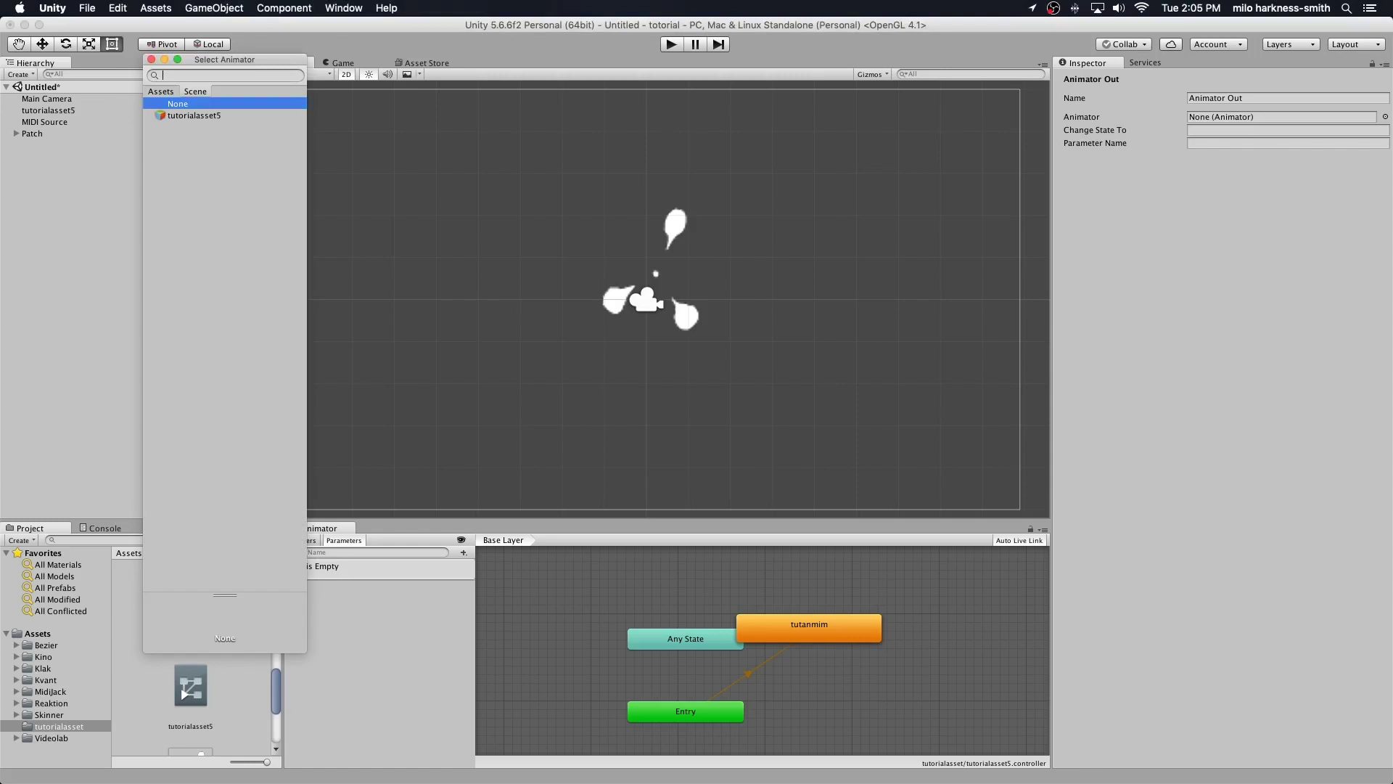
left_click(194, 115)
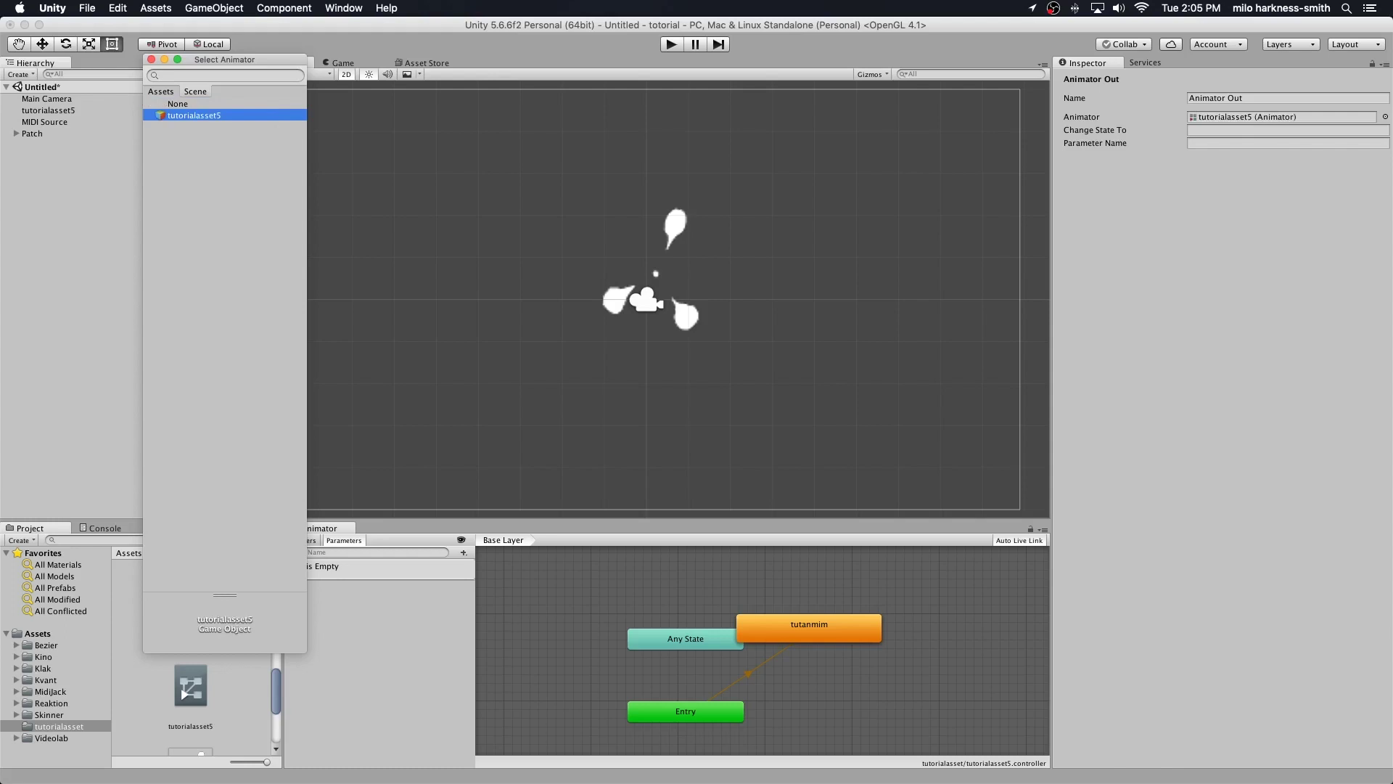
key("Return")
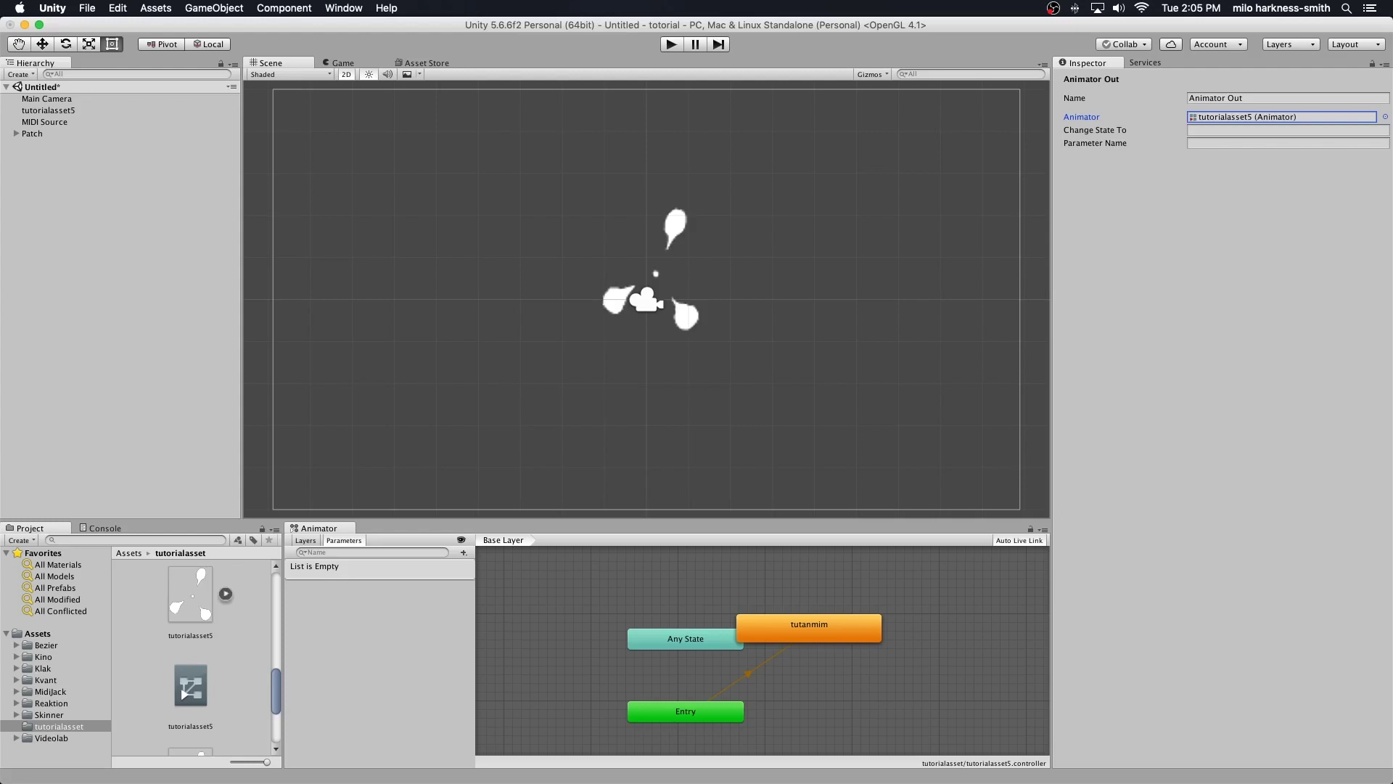
Run the scene with Cmd+P to test the OP-Z-driven sprite animation, then stop it.
key("super+p")
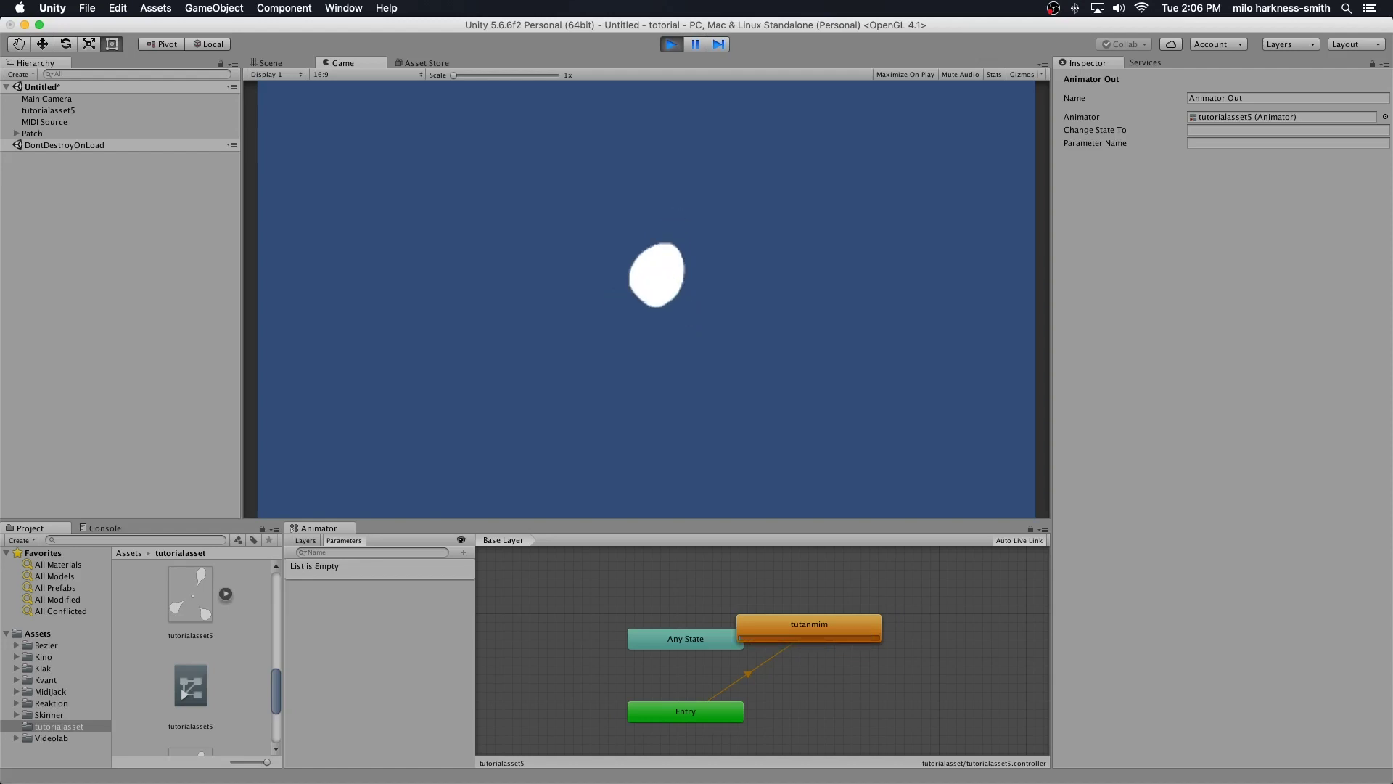
key("super+p")
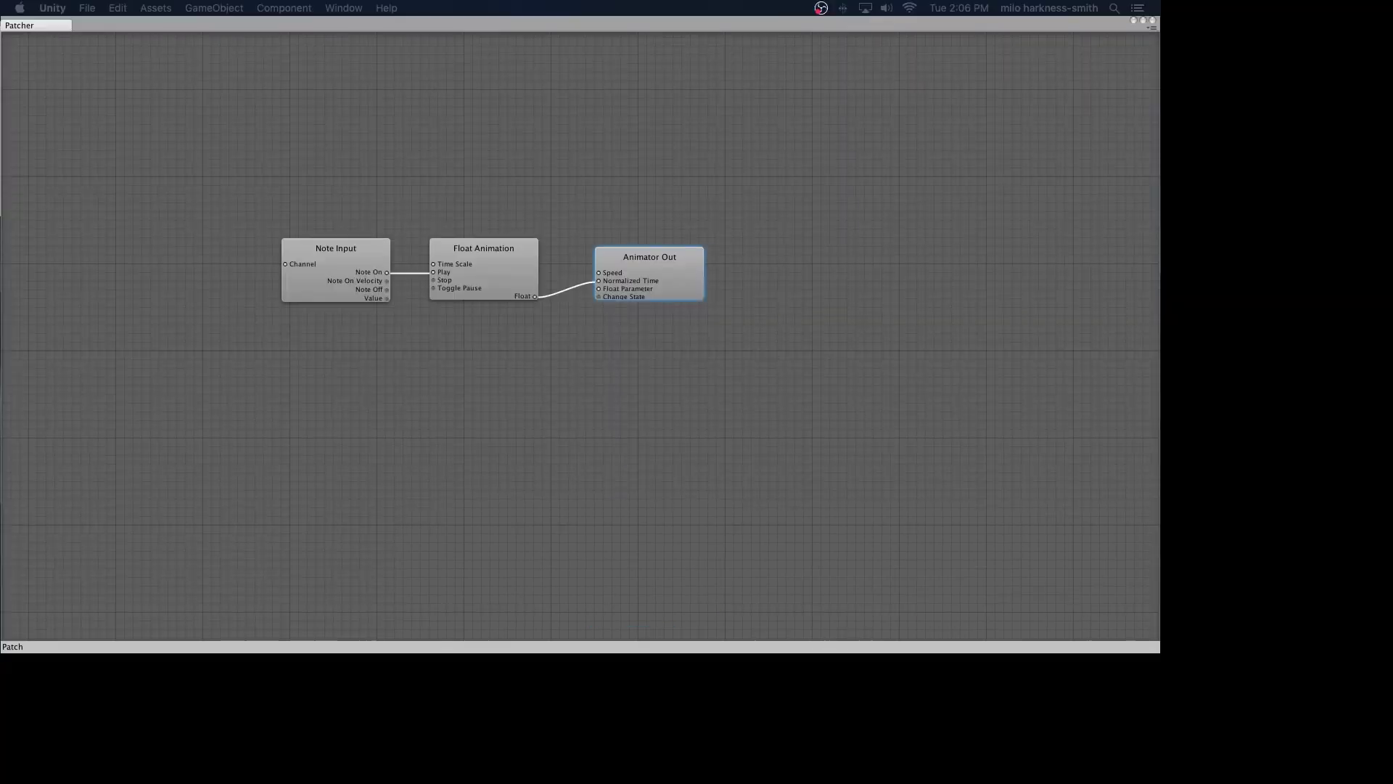
Set the Float Animation node's Speed to 2 and run the scene again.
left_click(484, 261)
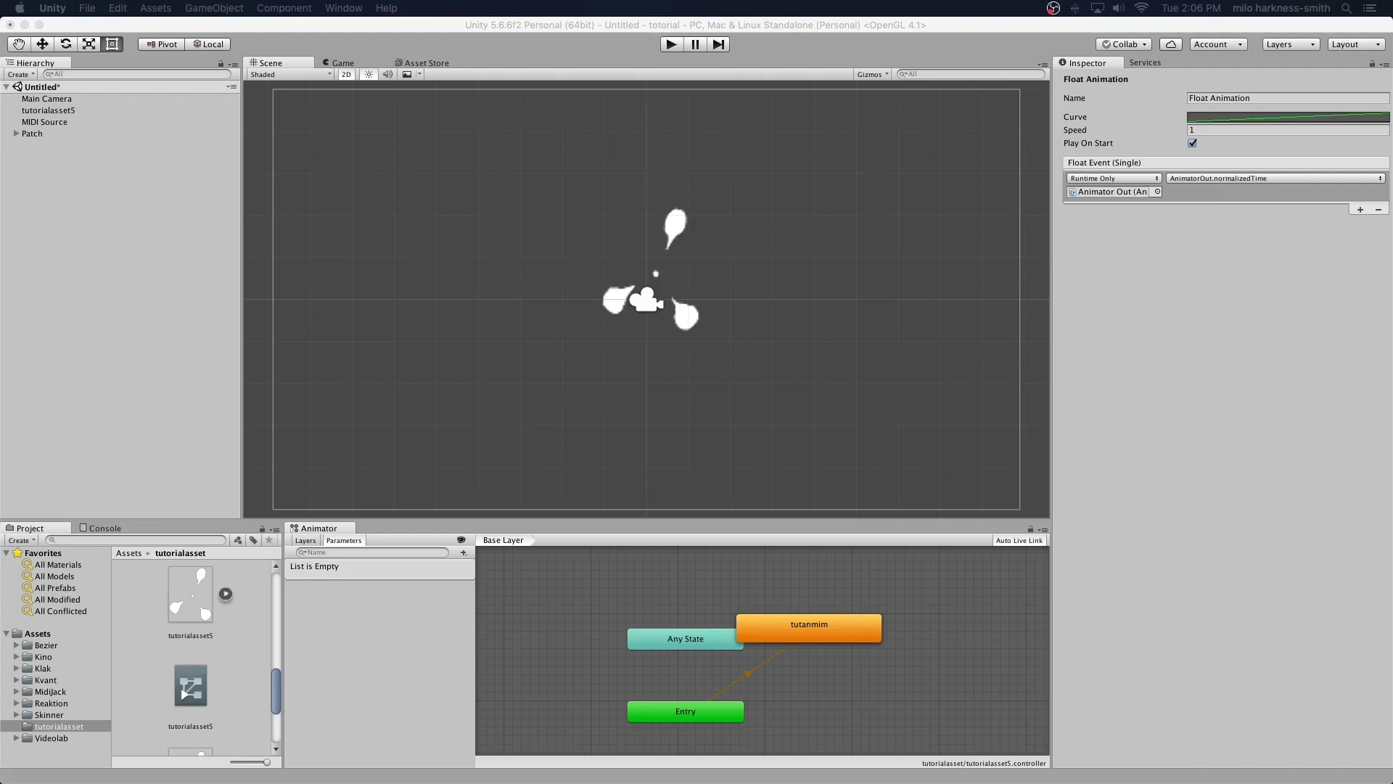
left_click(1277, 130)
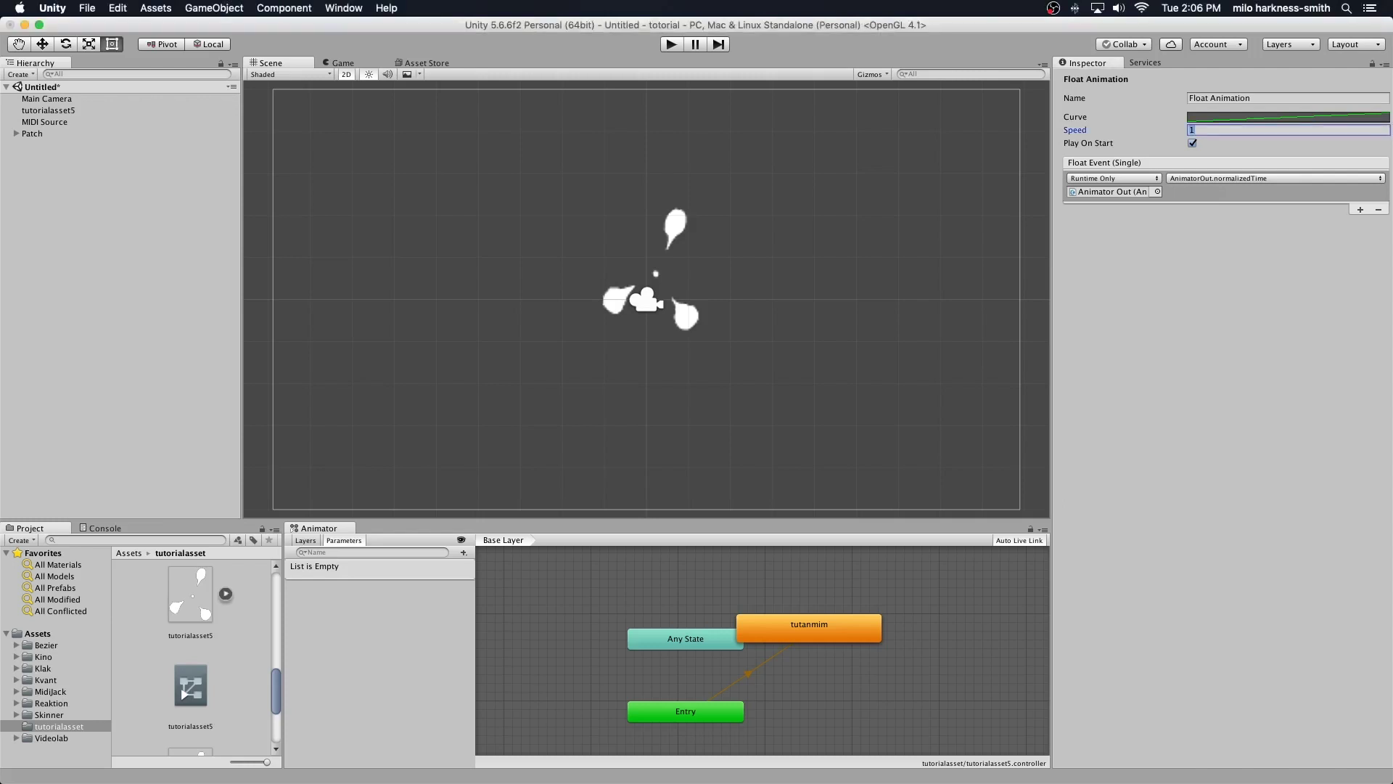
type("2")
key("Return")
key("super+p")
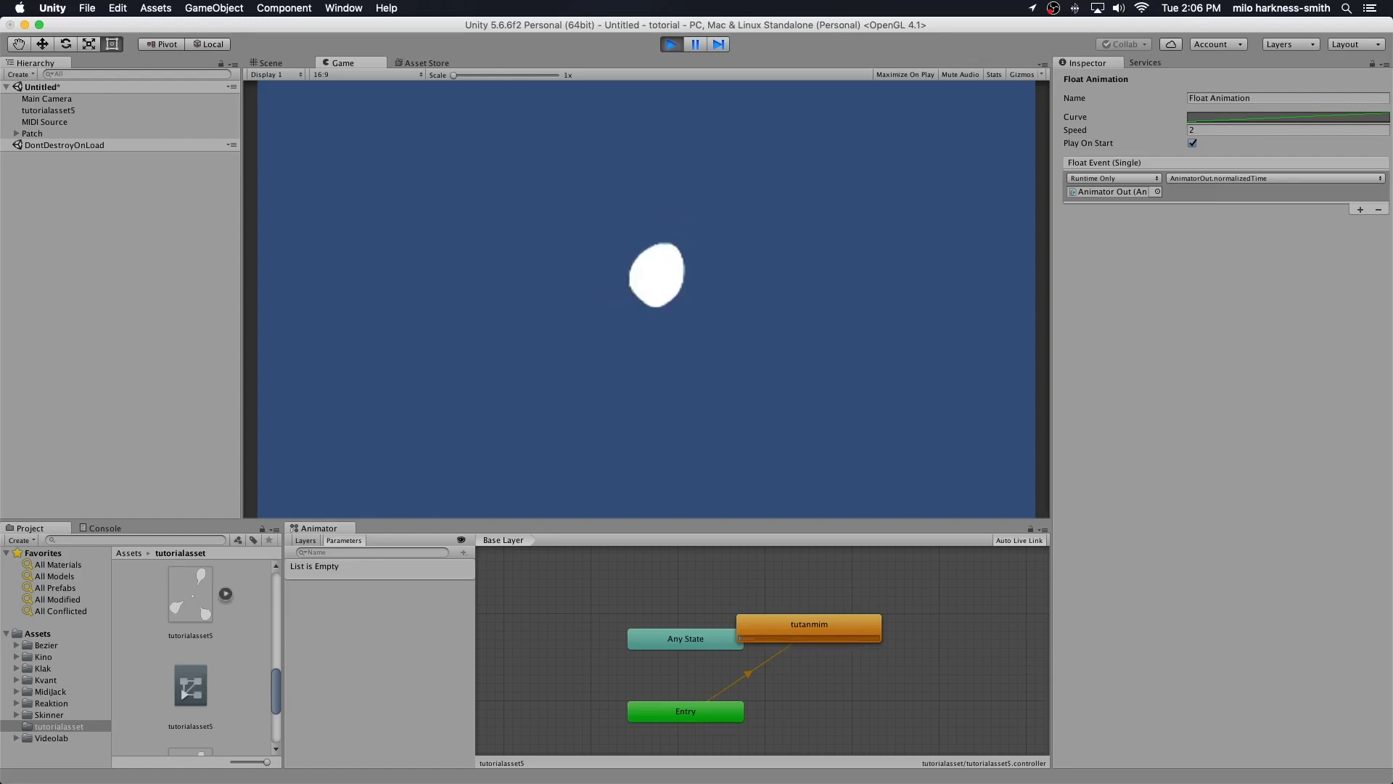
key("super+p")
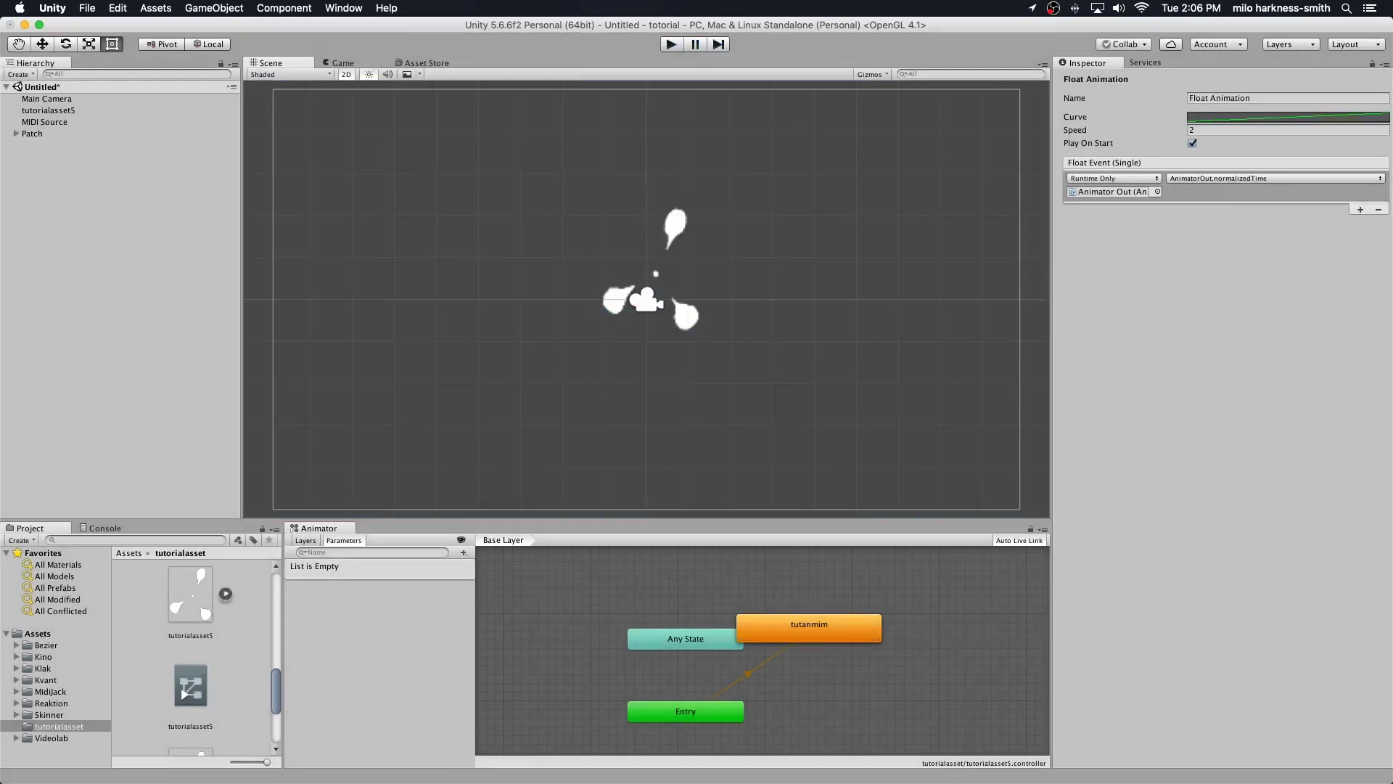